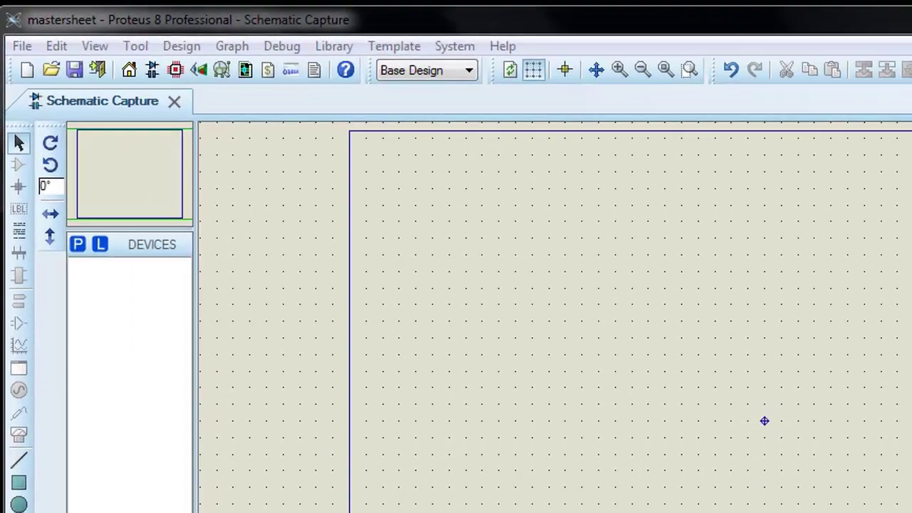
- Open the template's master sheet and apply A4, 10in by 7in, as the sheet size
click(456, 57)
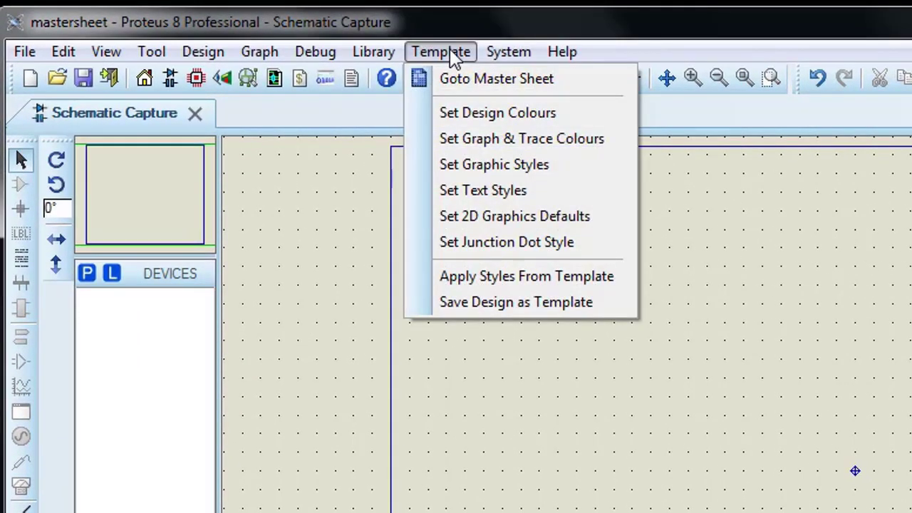
click(477, 79)
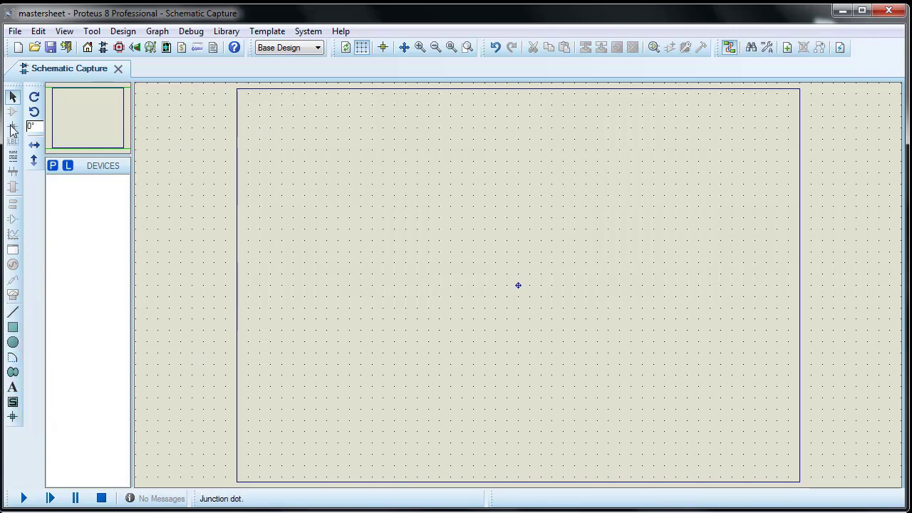
click(308, 32)
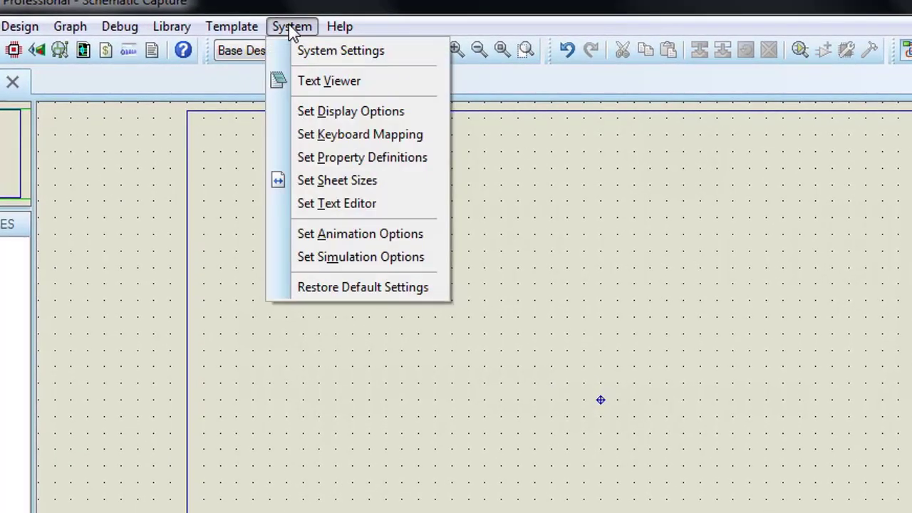
click(337, 182)
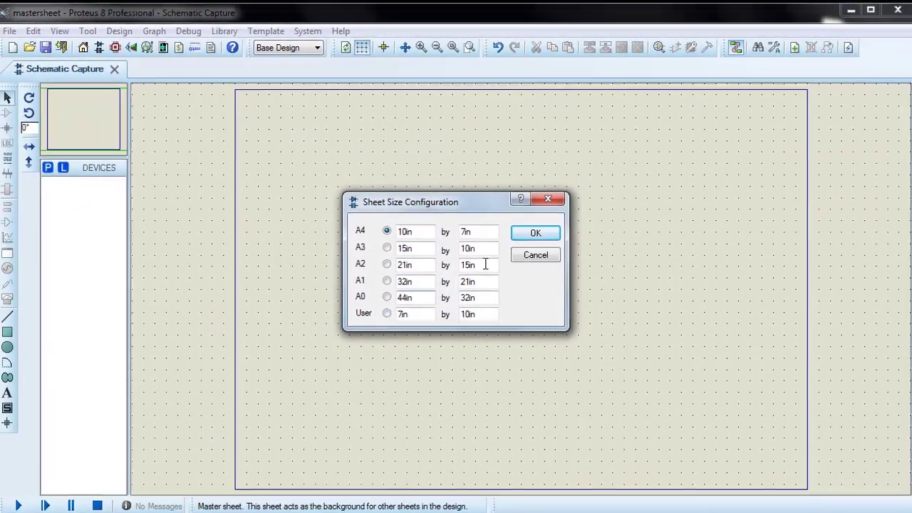
click(532, 230)
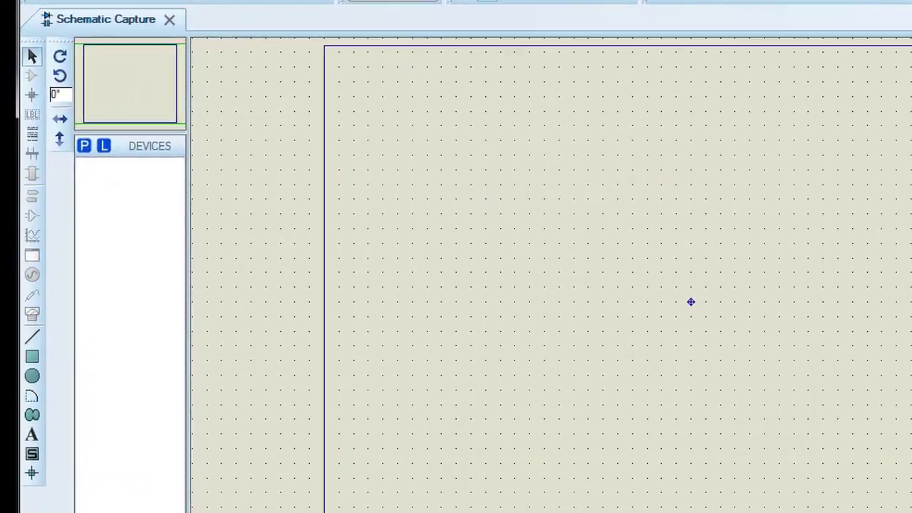
- Draw a title block rectangle about 2800 by 800 th in the lower-right corner of the sheet border, starting at +2200, -2700
click(37, 365)
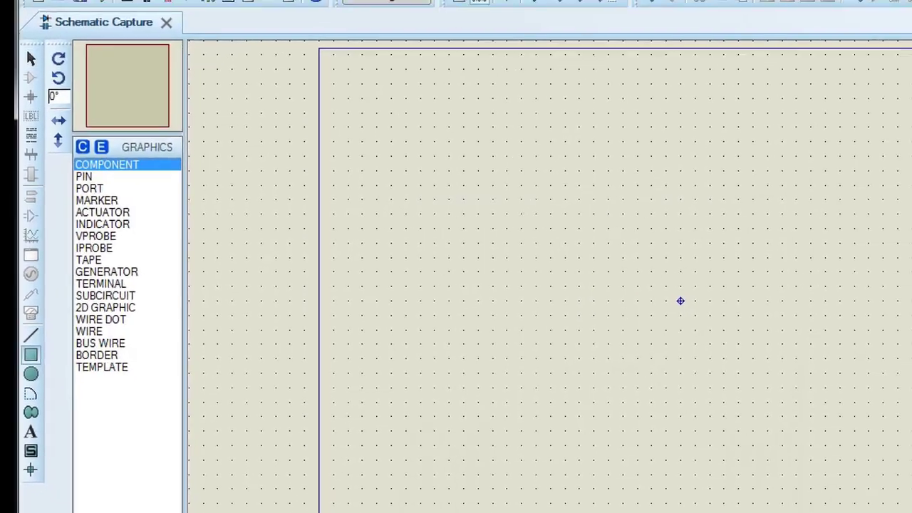
scroll(520, 281, up, 1)
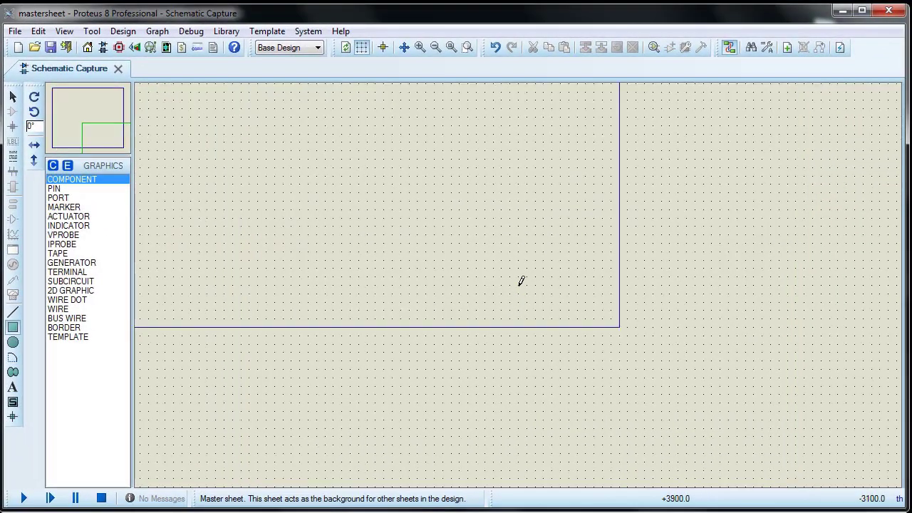
scroll(467, 226, up, 1)
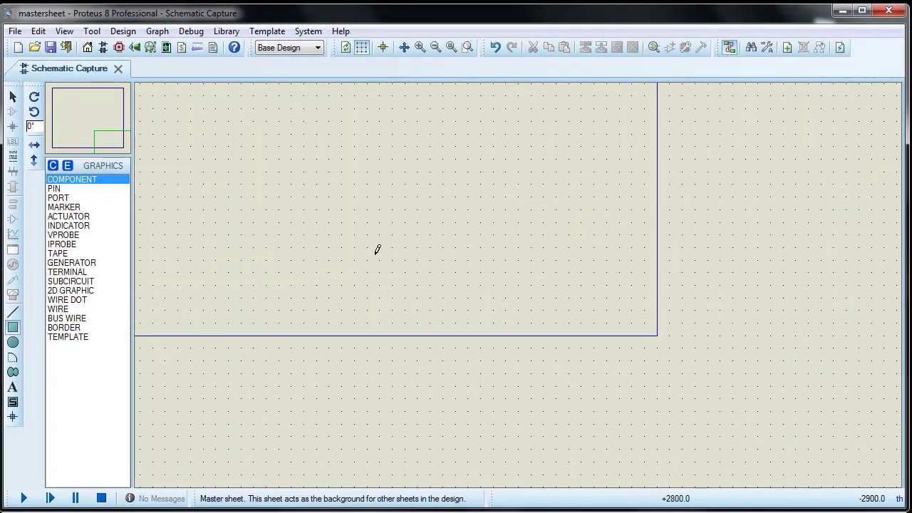
click(304, 235)
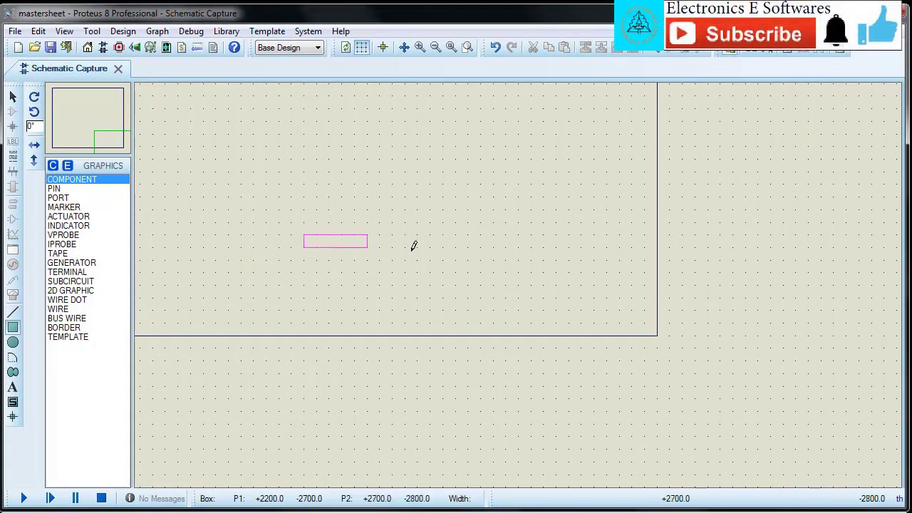
click(656, 329)
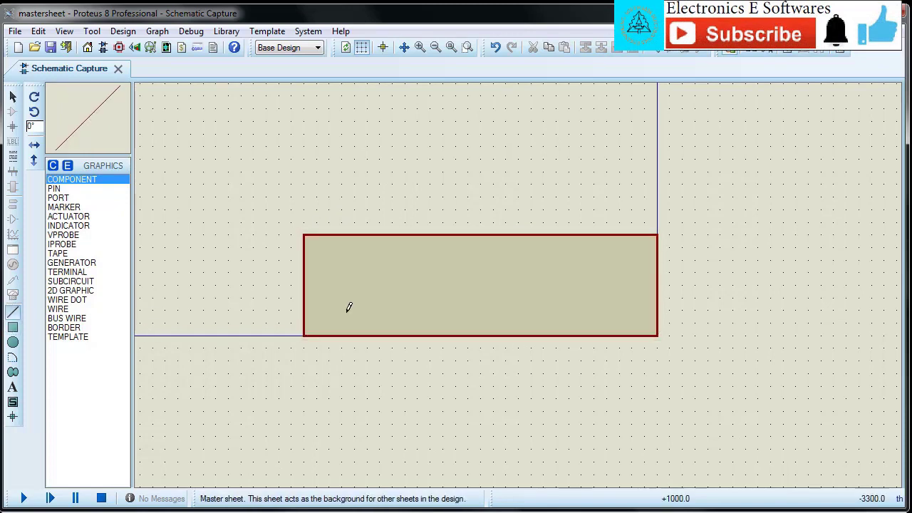
- Divide the title block with a full-height vertical line at X +4100 and a horizontal line halfway up the wide left part
click(12, 312)
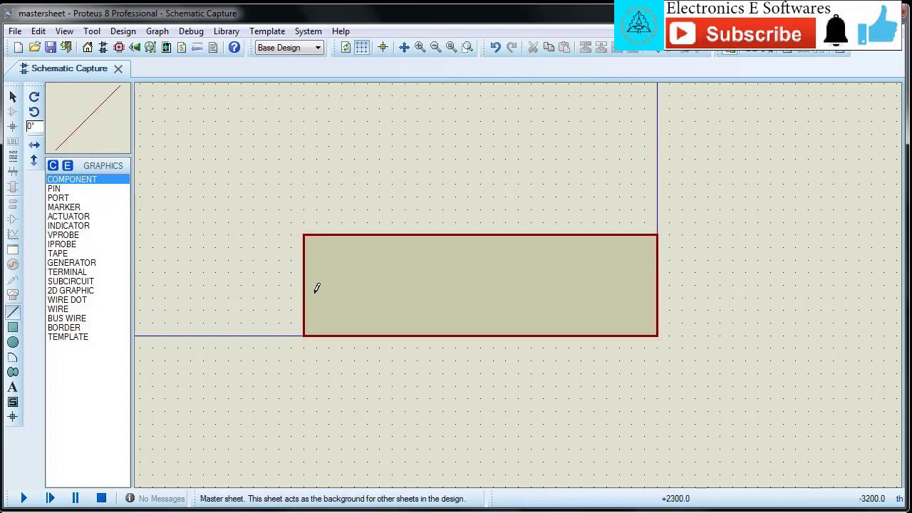
click(544, 234)
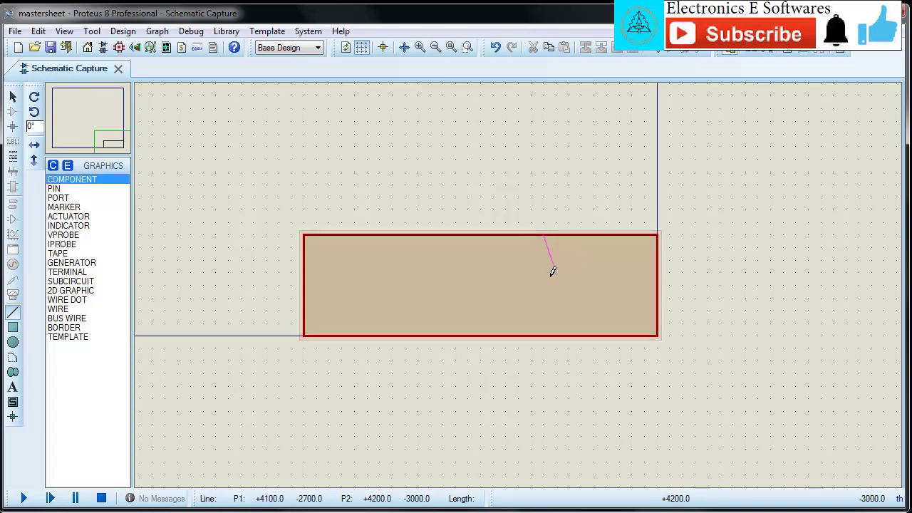
click(544, 335)
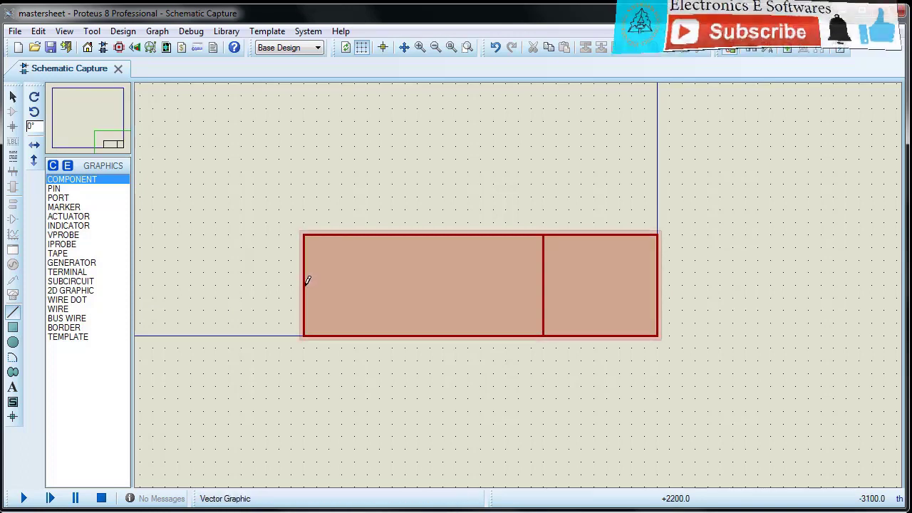
click(305, 285)
click(543, 285)
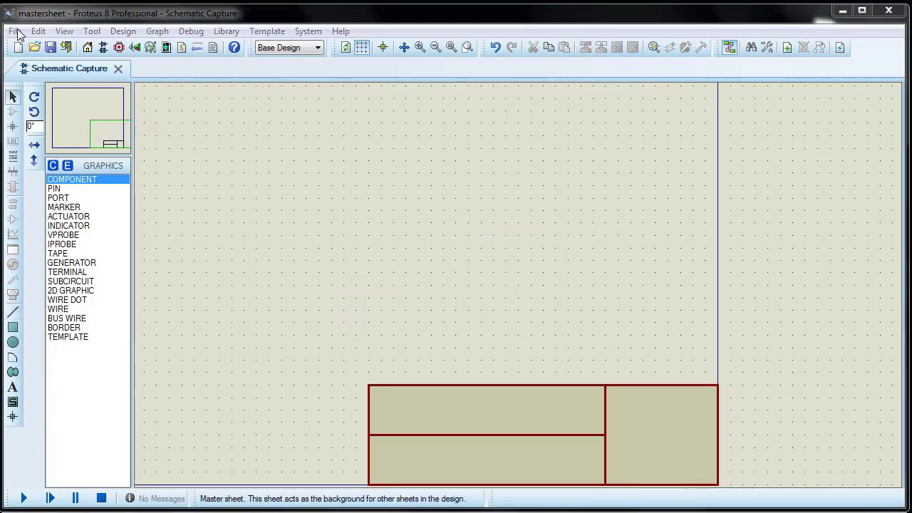
- Import the JPEG image plat_800.jpg from the mastersheet folder
click(14, 31)
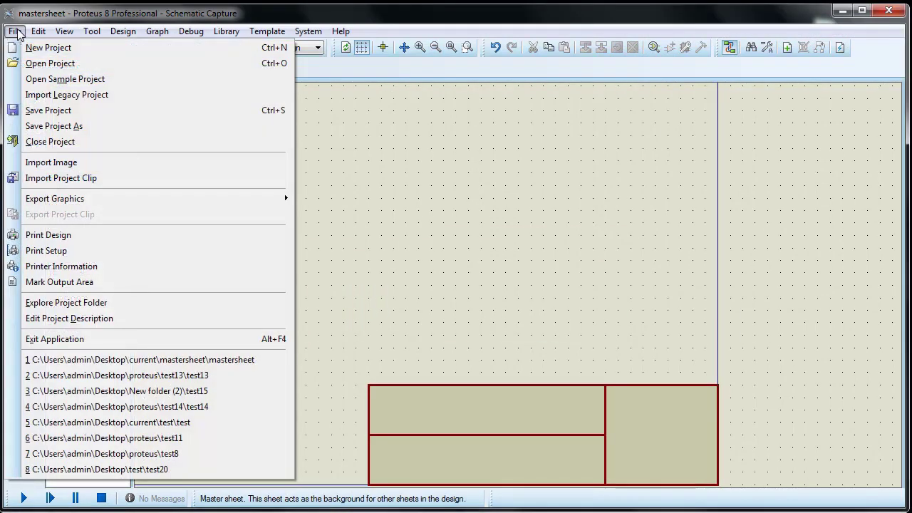
click(67, 165)
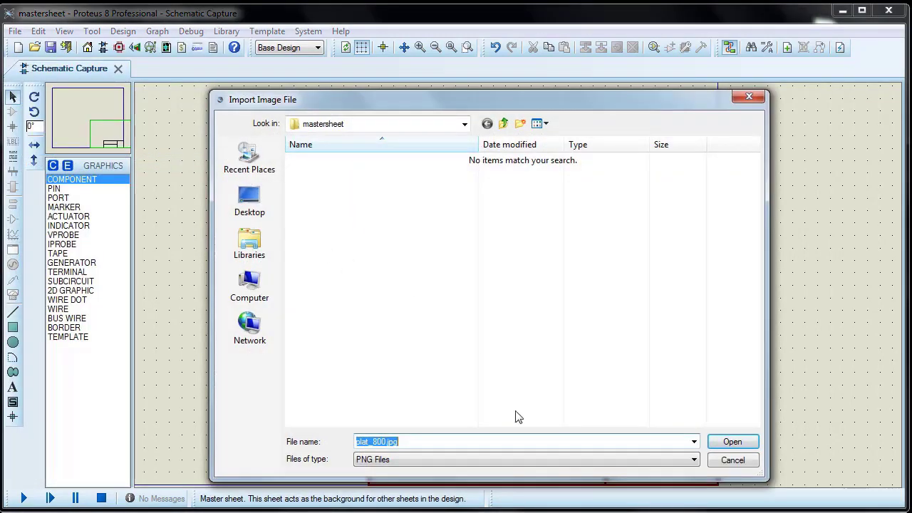
click(695, 462)
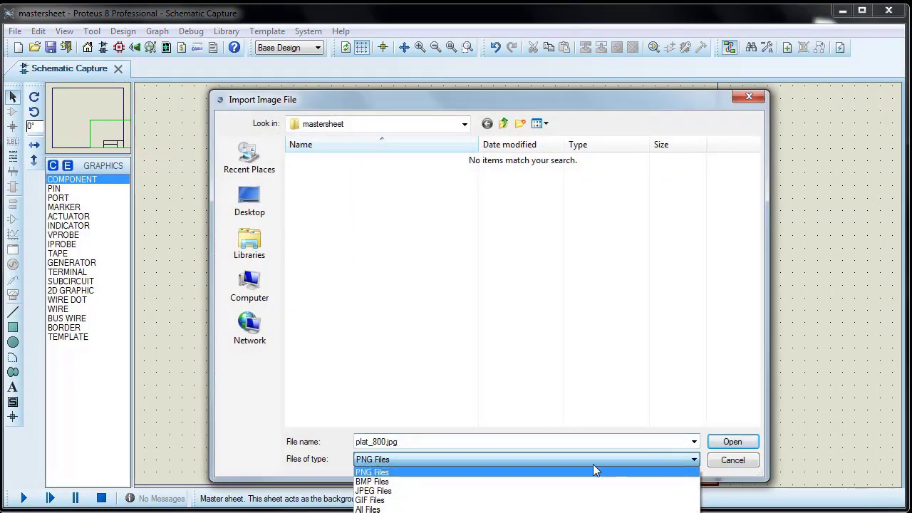
click(392, 492)
click(321, 161)
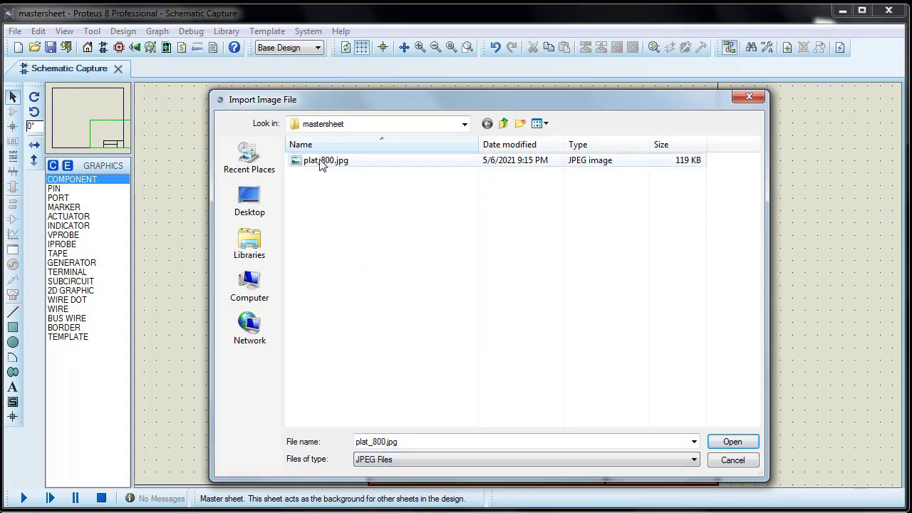
click(731, 441)
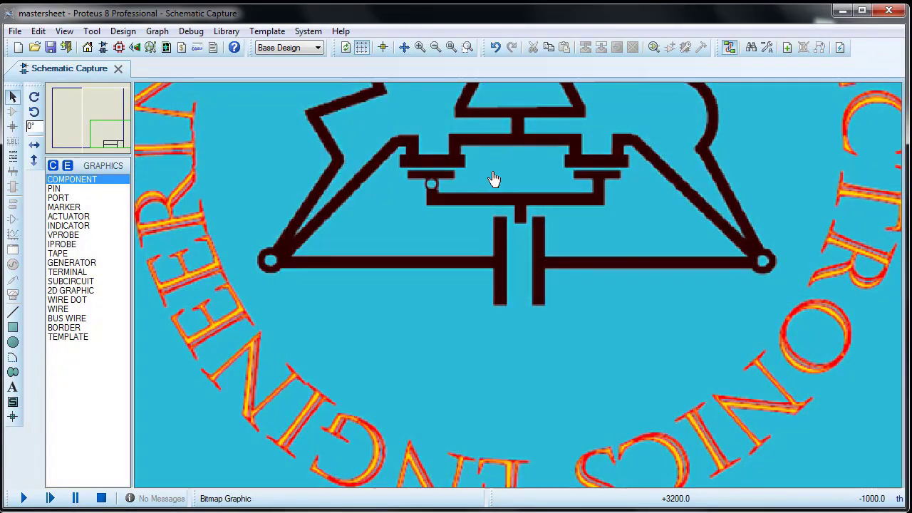
- Shrink the imported logo and move it into the right-hand cell of the title block
scroll(493, 181, down, 4)
click(603, 191)
drag(619, 156, 499, 286)
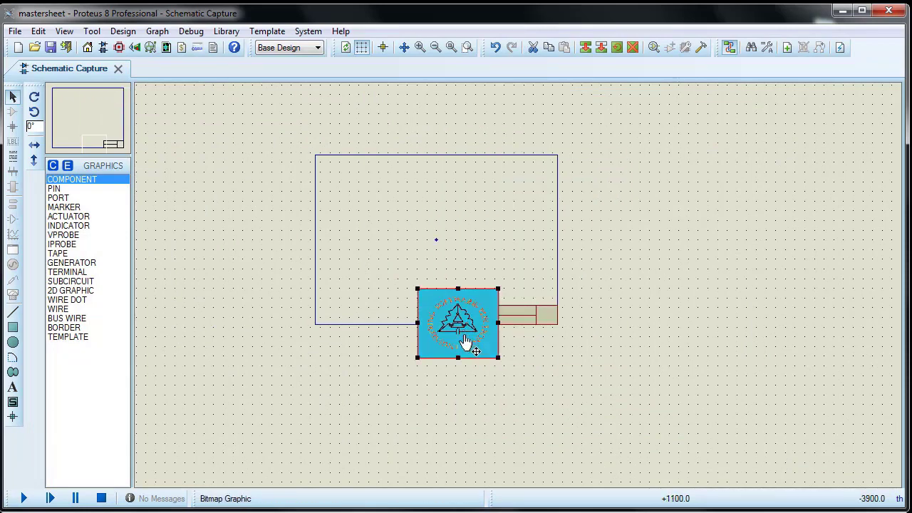
drag(471, 324, 527, 318)
scroll(527, 321, up, 3)
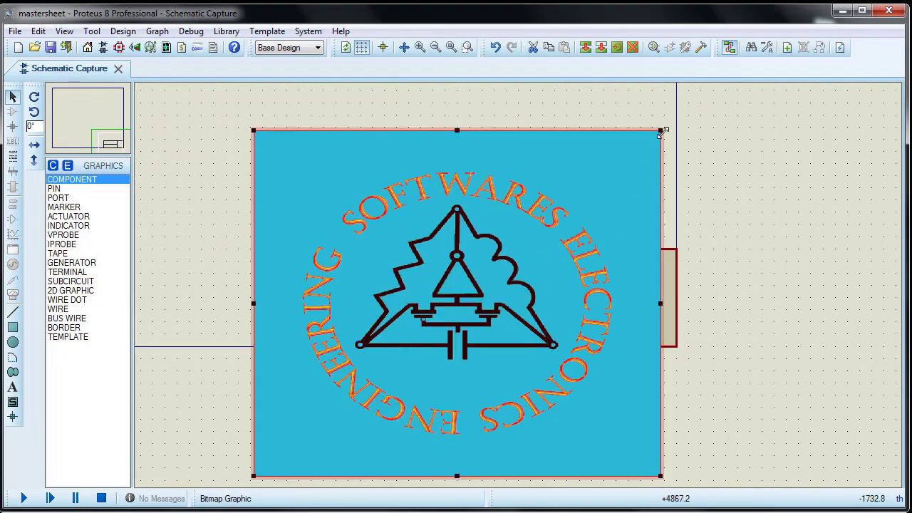
drag(326, 433, 605, 325)
drag(532, 366, 569, 344)
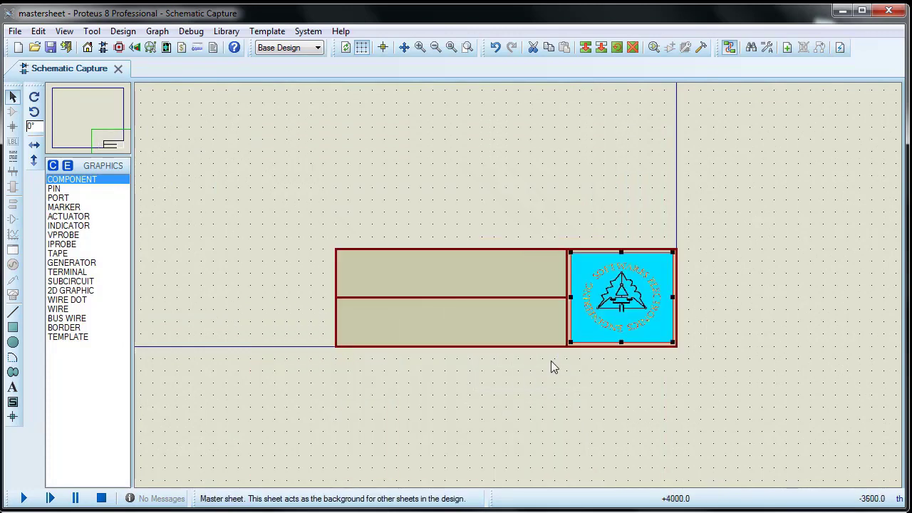
click(569, 348)
scroll(663, 311, up, 1)
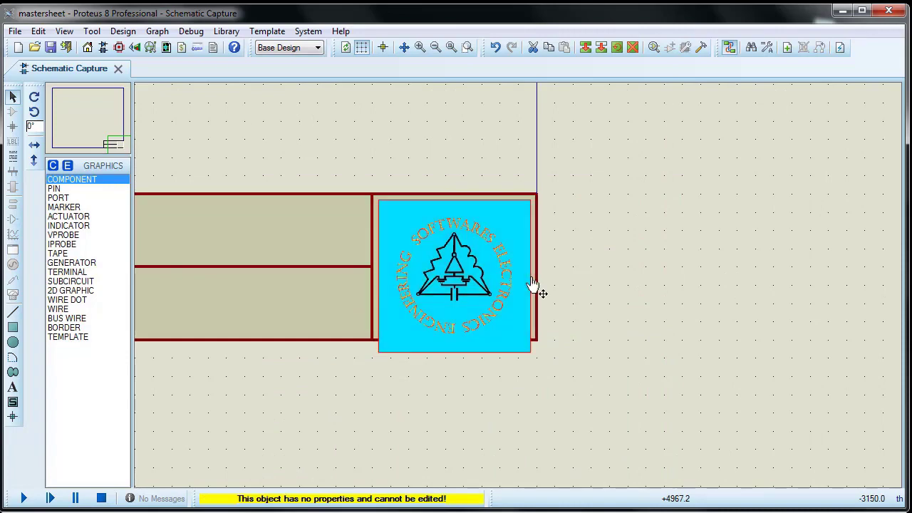
- Set the grid snap to 10th and stretch the logo's edges to fill the right-hand title block cell
click(64, 31)
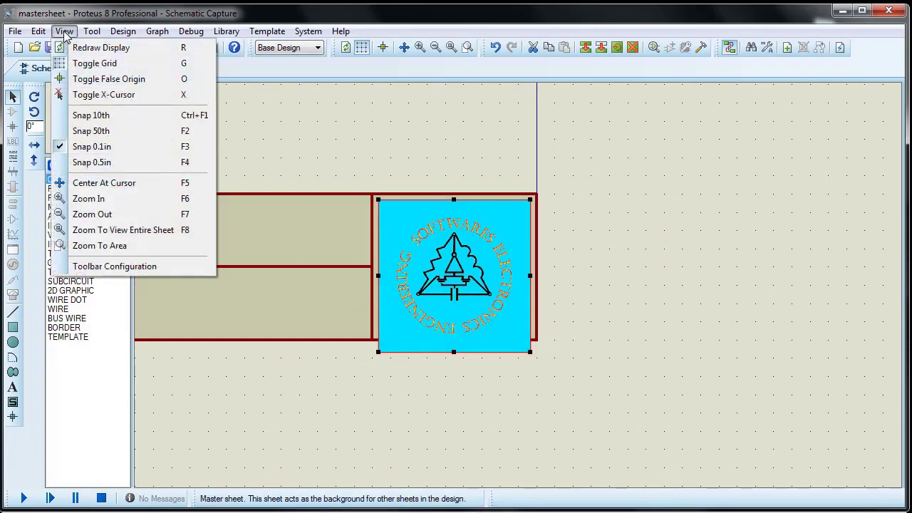
click(66, 119)
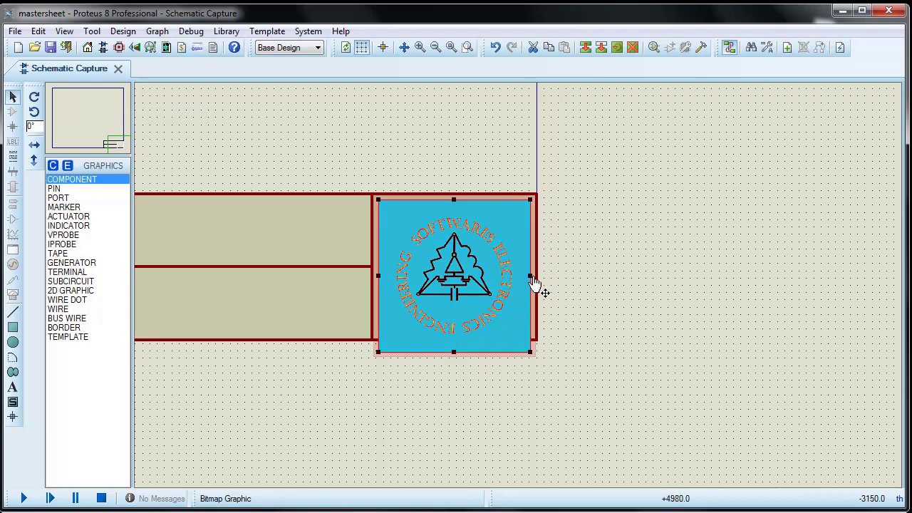
click(531, 279)
drag(530, 277, 537, 279)
drag(379, 277, 370, 278)
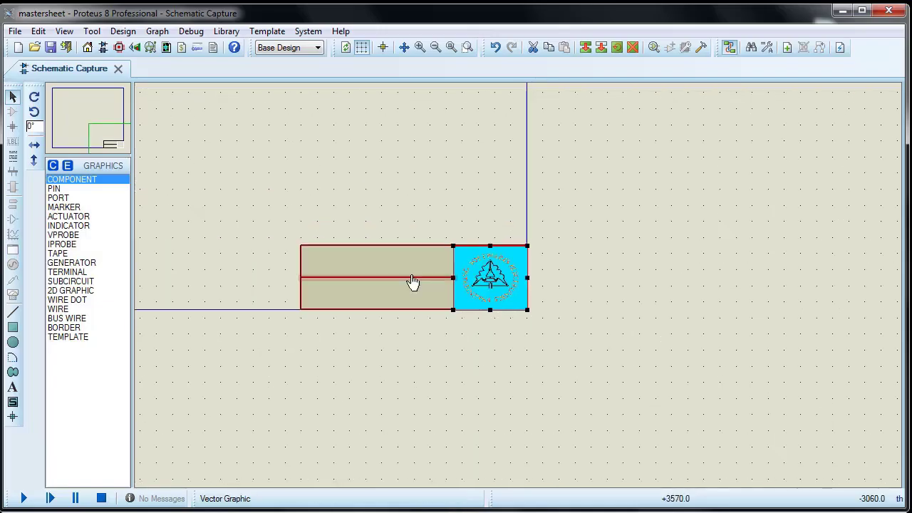
scroll(518, 285, up, 4)
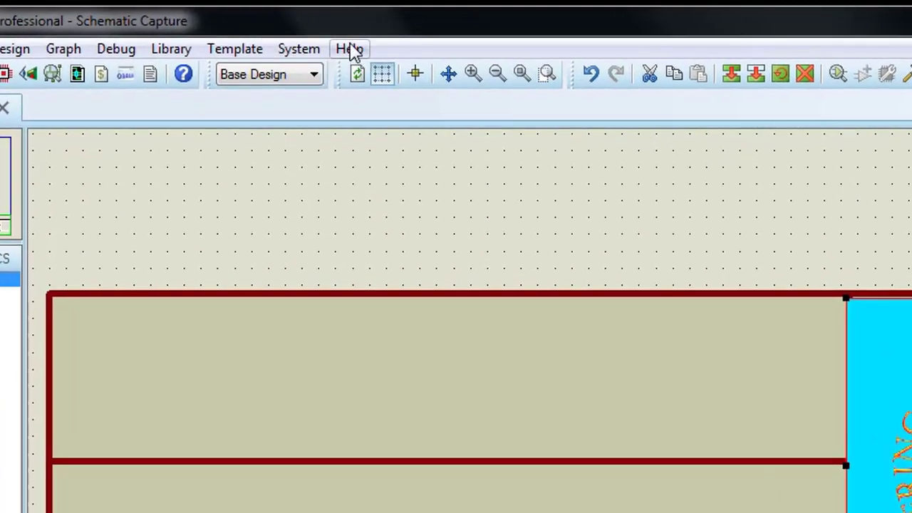
click(352, 50)
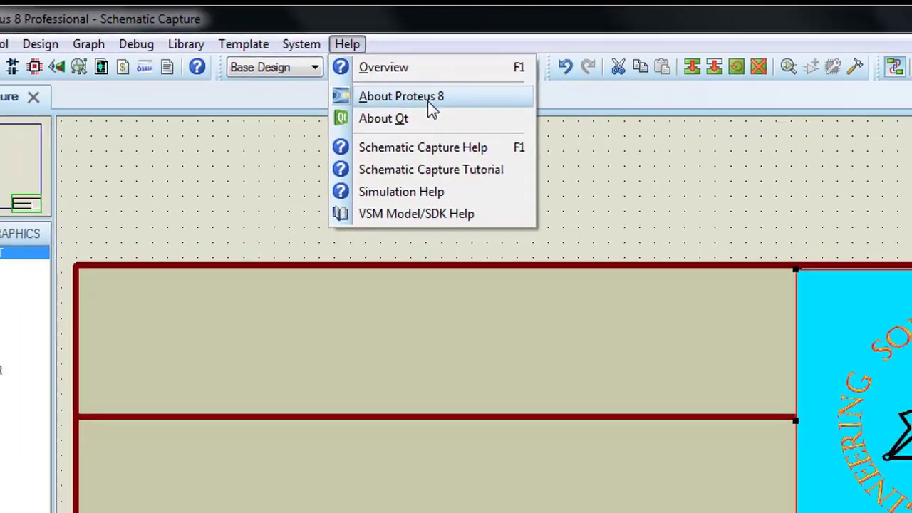
click(427, 147)
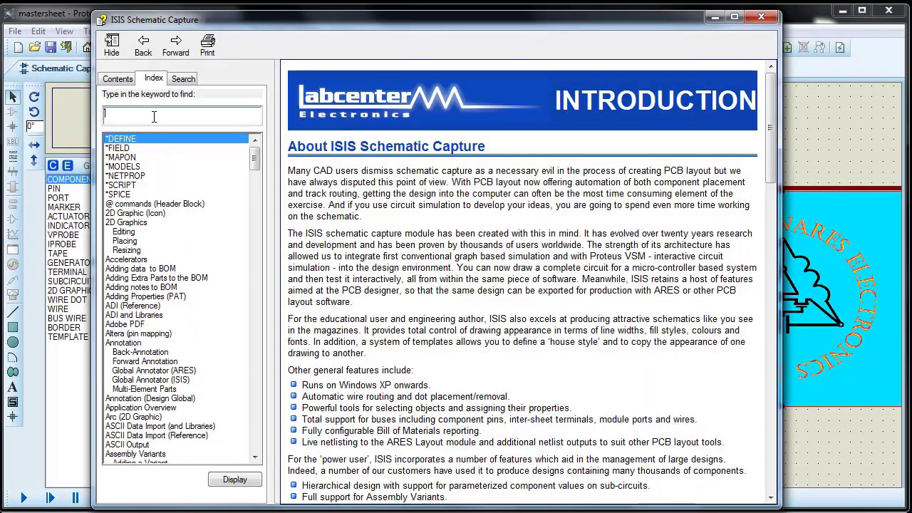
text(@)
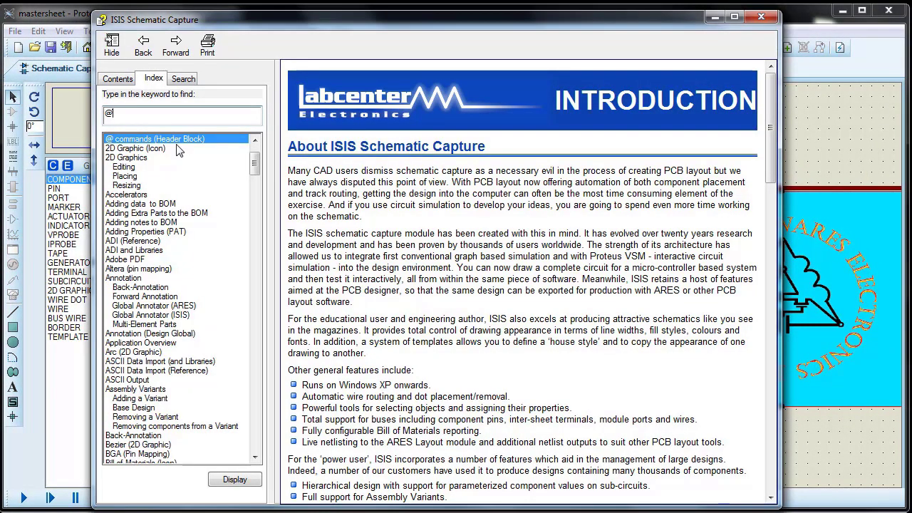
click(250, 484)
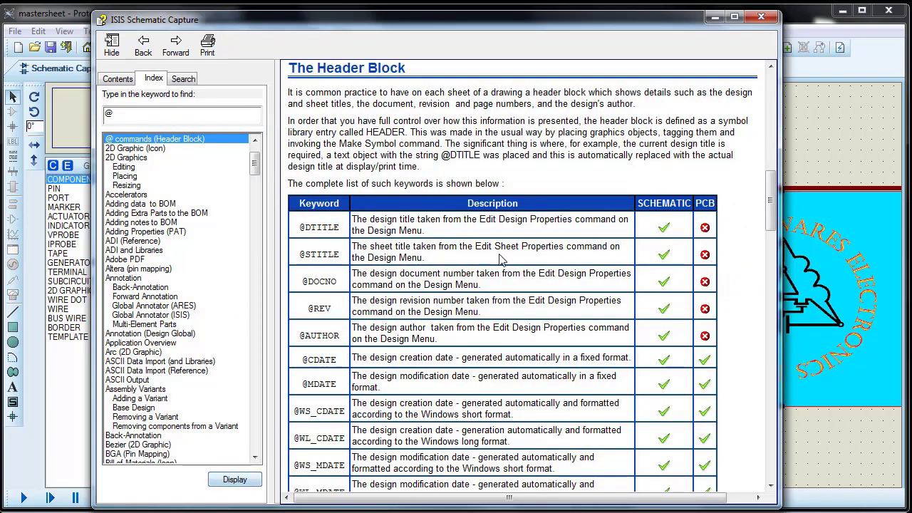
mouse_move(774, 202)
mouse_down()
mouse_move(781, 256)
mouse_move(778, 215)
mouse_up()
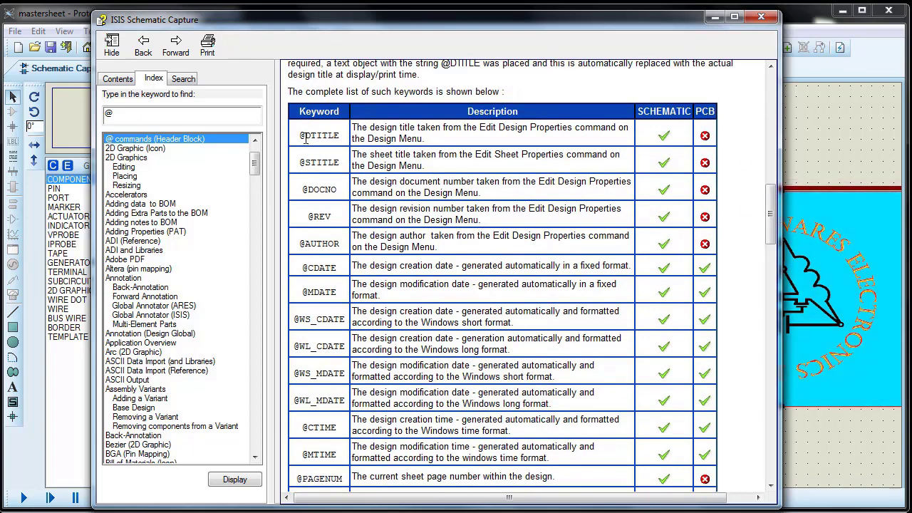
drag(302, 136, 339, 127)
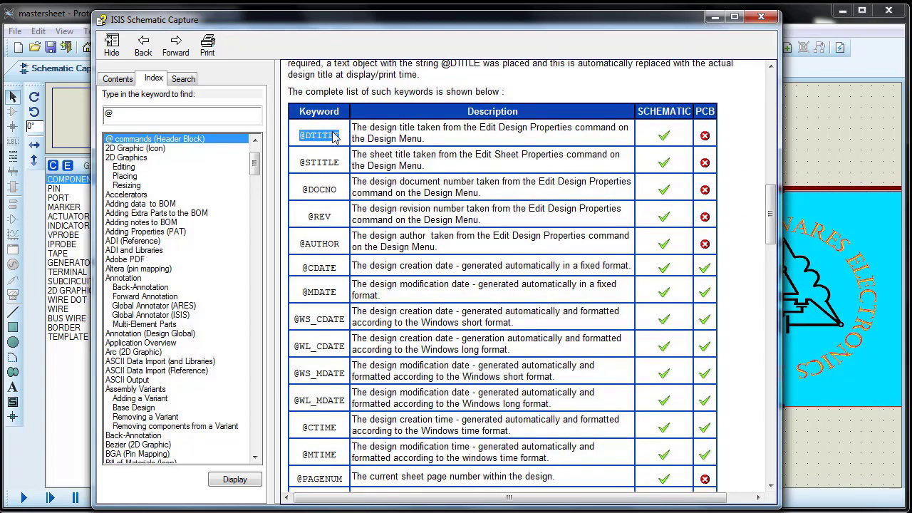
click(715, 16)
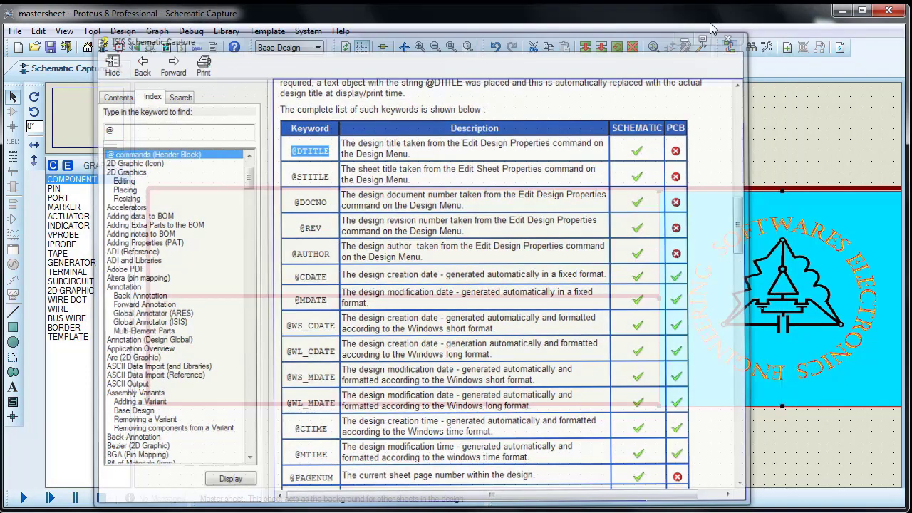
- Place the text "Project:" in the upper cell of the title block and move it up to sit inside the cell
click(13, 386)
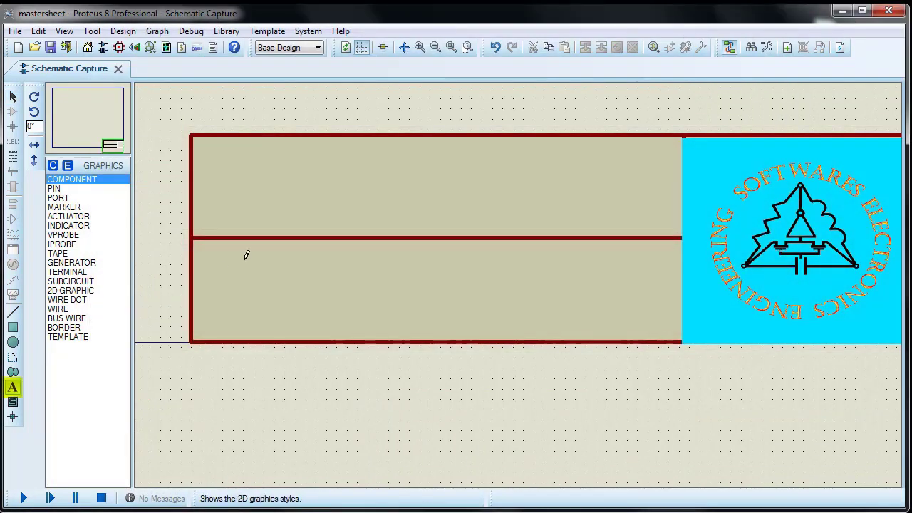
click(221, 180)
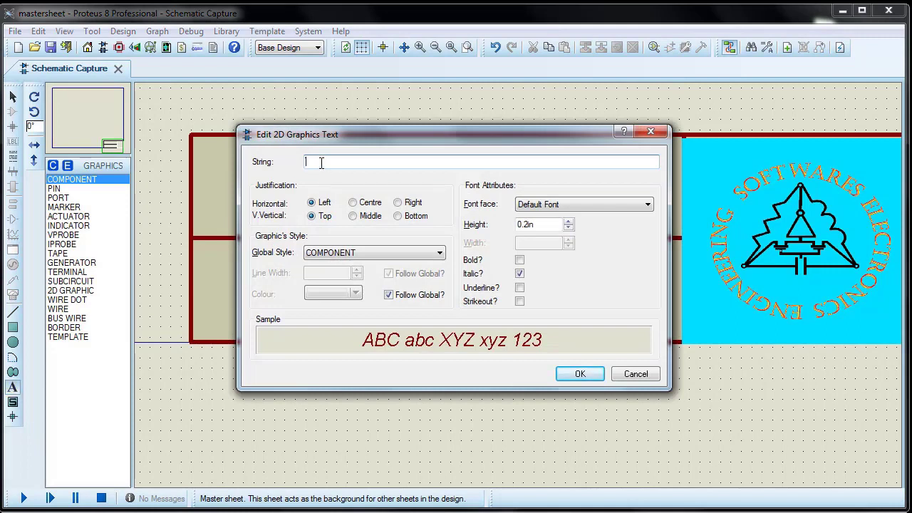
text(Project:)
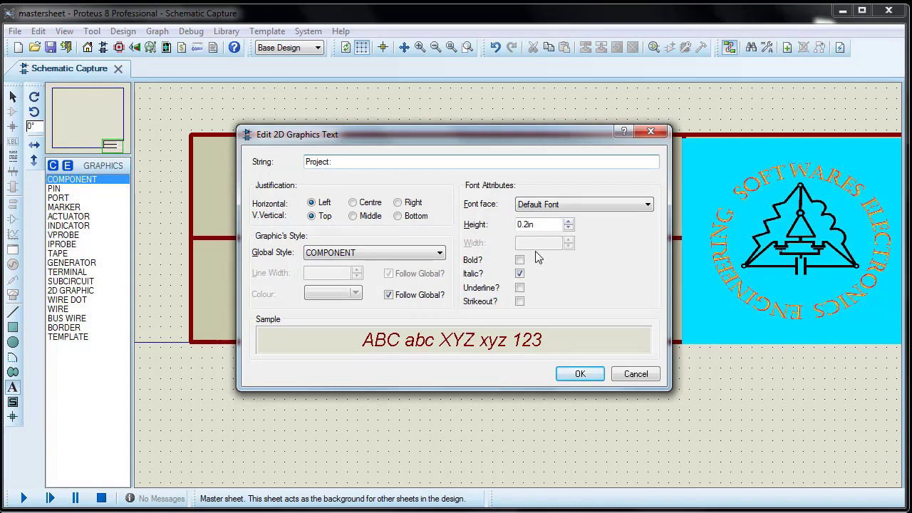
drag(522, 225, 529, 228)
click(561, 376)
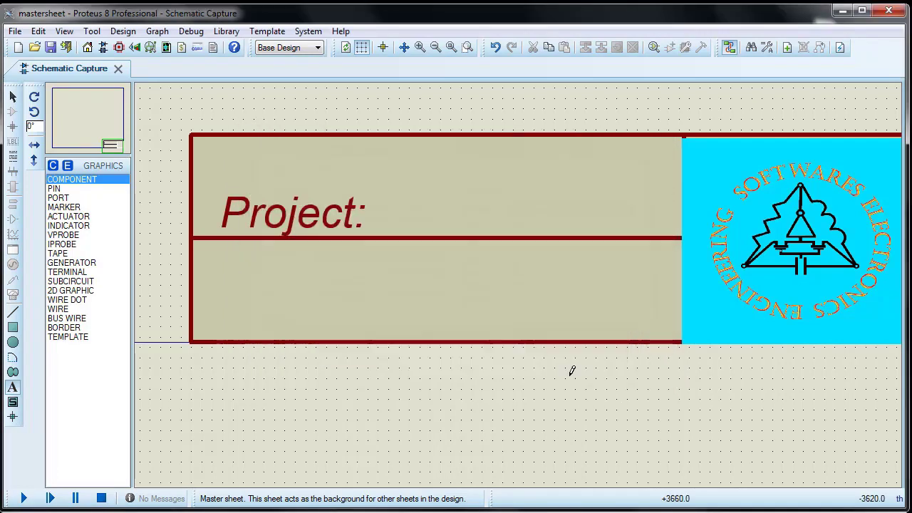
click(12, 96)
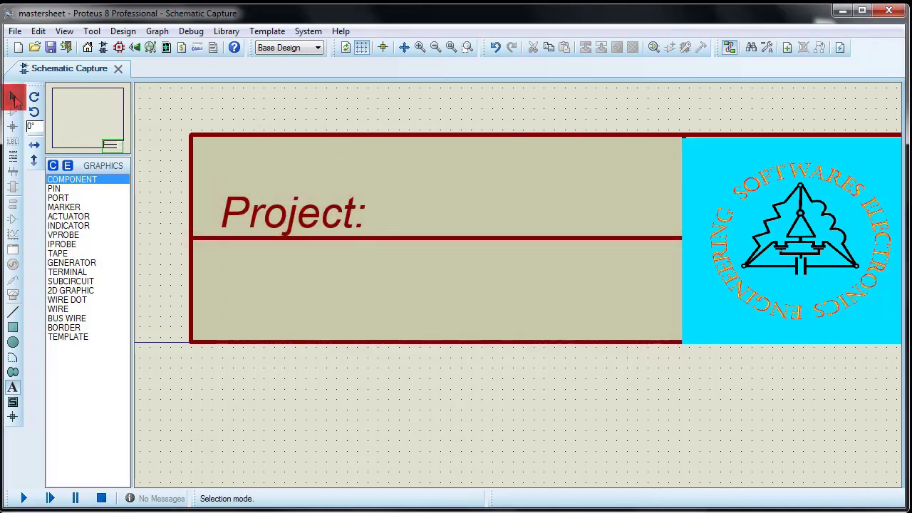
drag(259, 215, 257, 187)
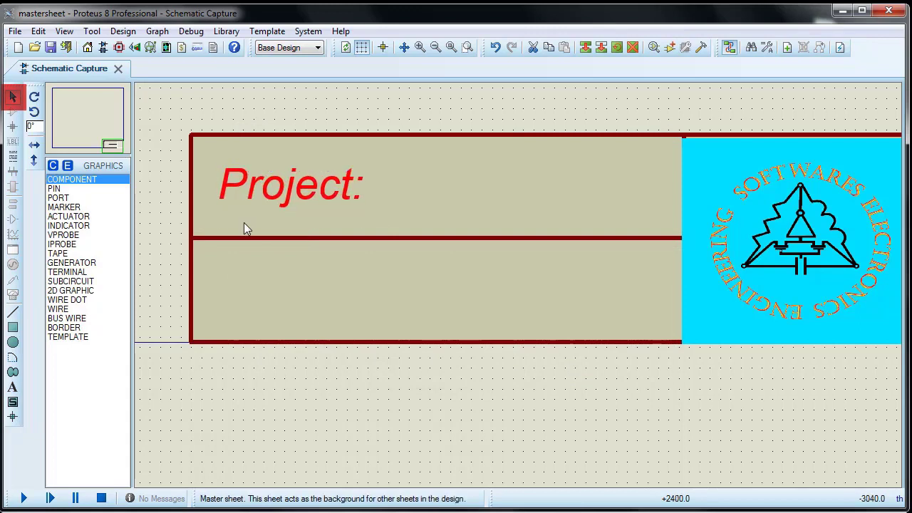
click(243, 290)
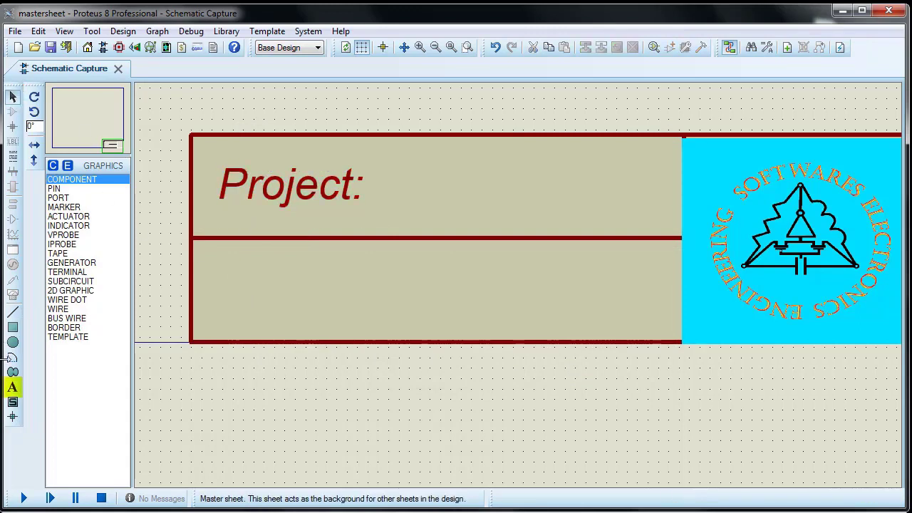
- Place the text "Designer:" in the lower title block cell and align it under the "Project:" label
click(12, 387)
click(252, 287)
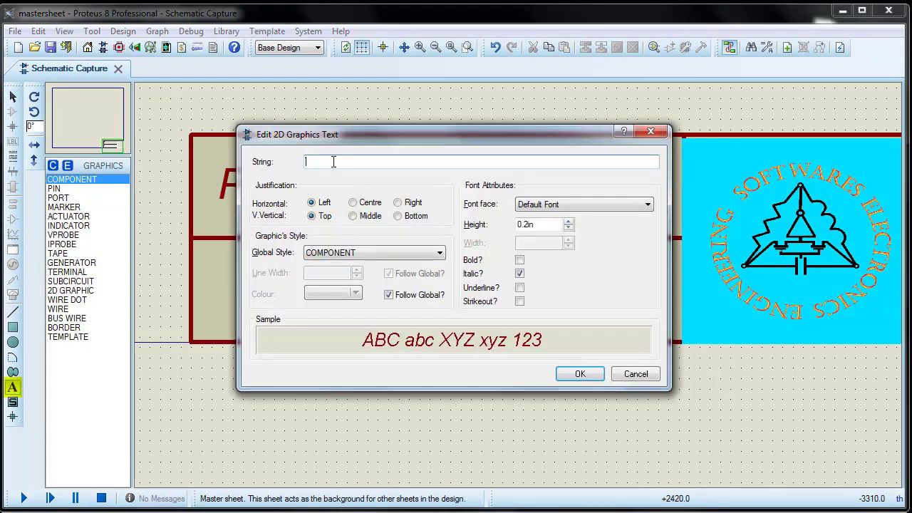
text(Designer)
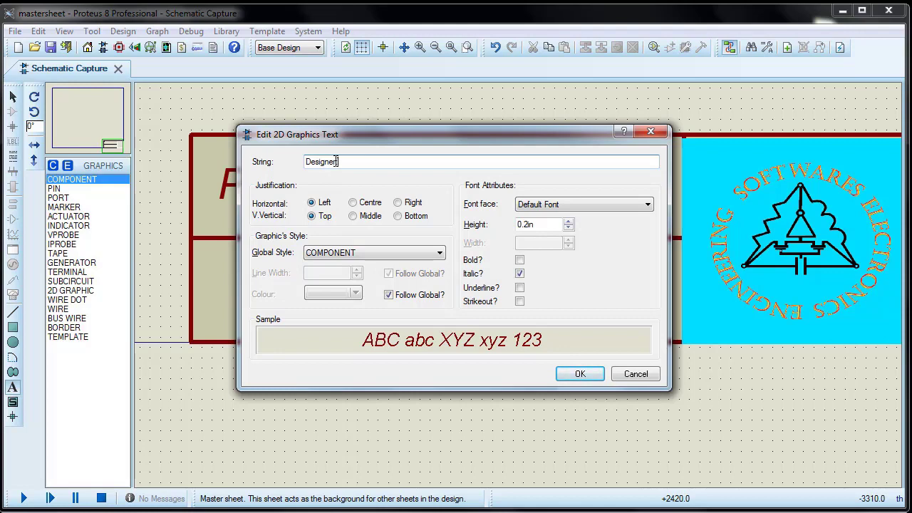
text(:)
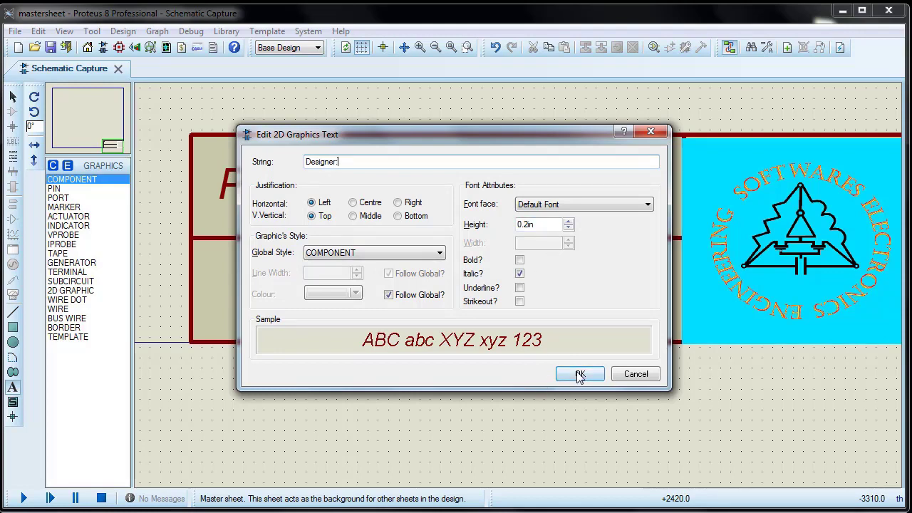
click(580, 374)
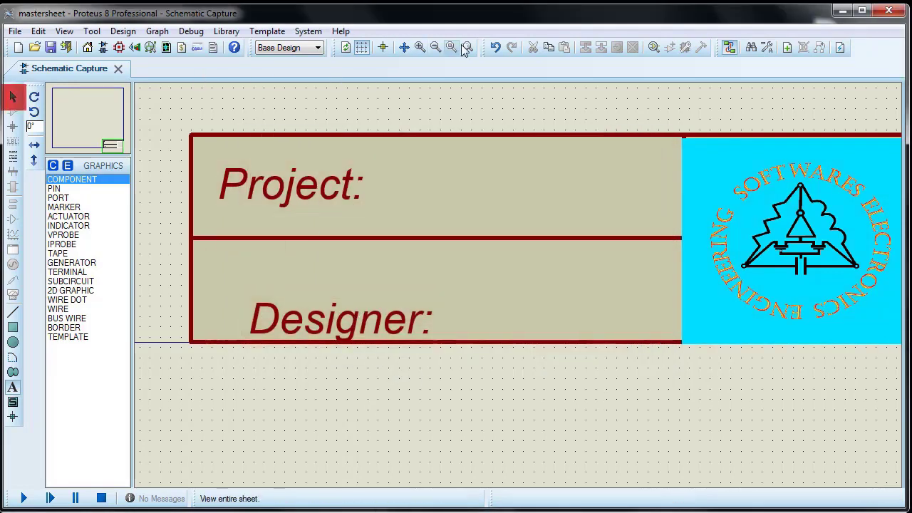
click(13, 97)
click(280, 317)
drag(275, 304, 246, 276)
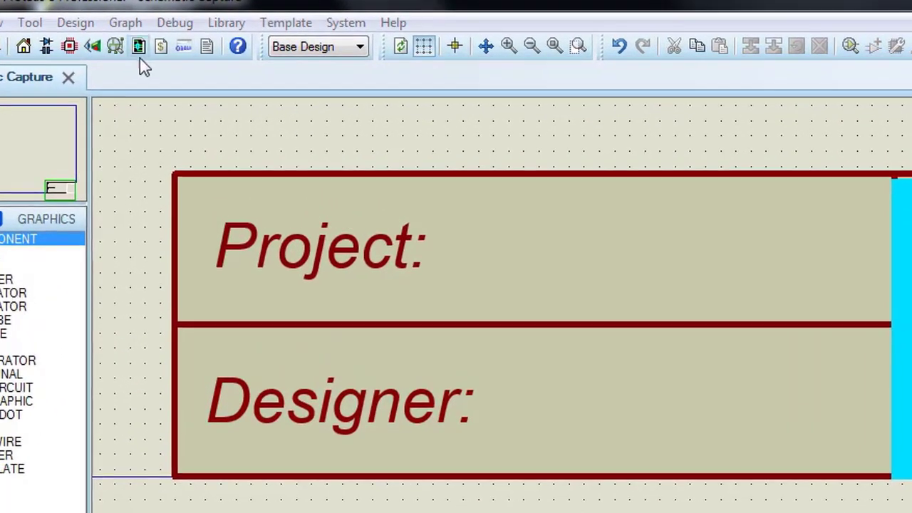
- Fill in the design properties with title Mastersheet, document number 1, revision v1 and author eesoftware
click(74, 23)
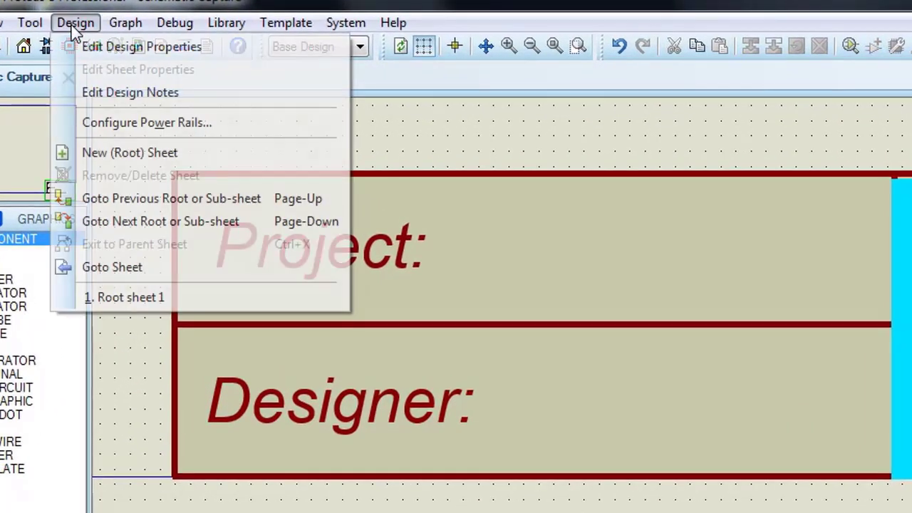
click(134, 50)
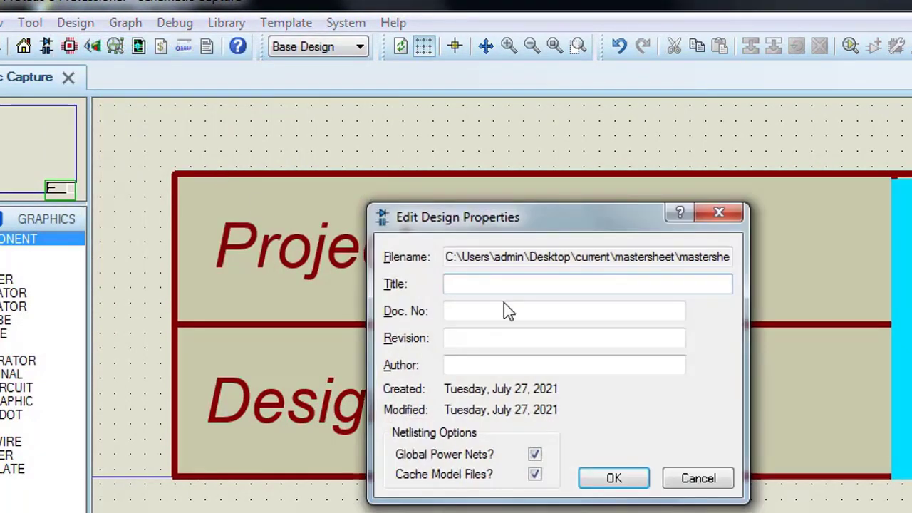
click(467, 285)
text(Mastersheet)
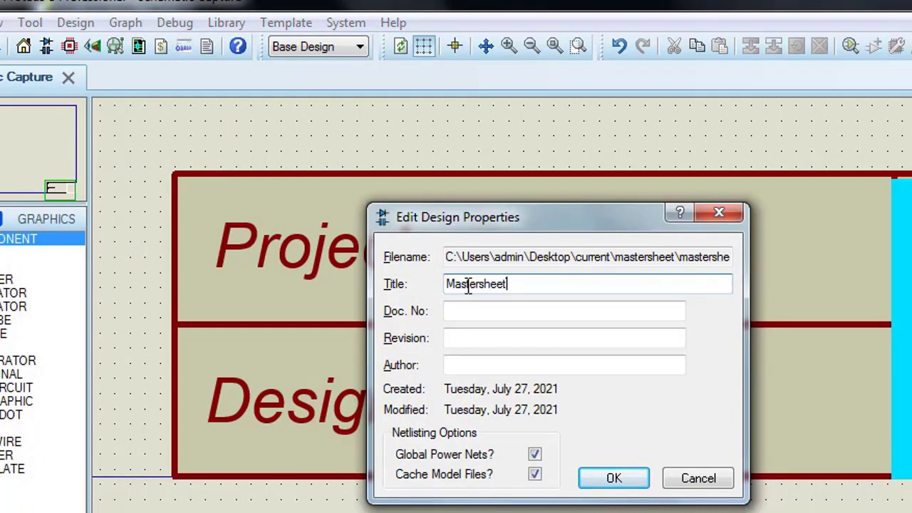
click(483, 307)
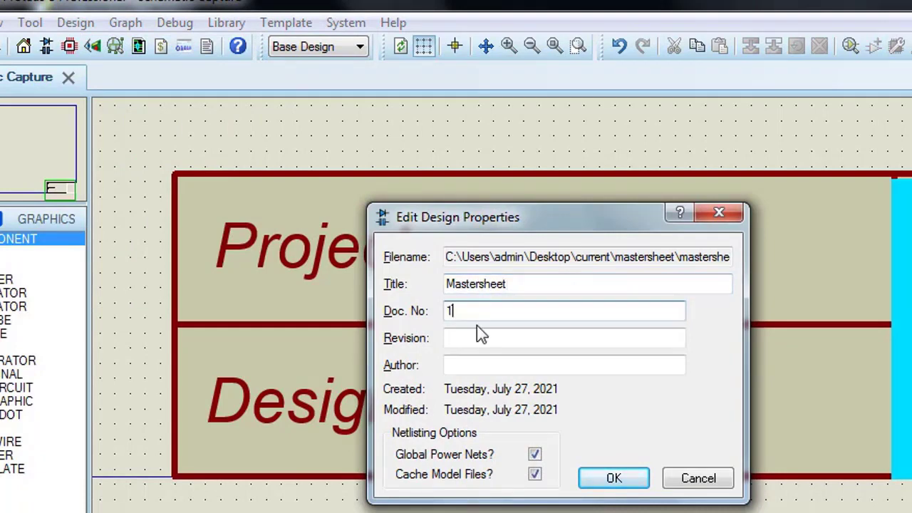
click(473, 335)
text(1)
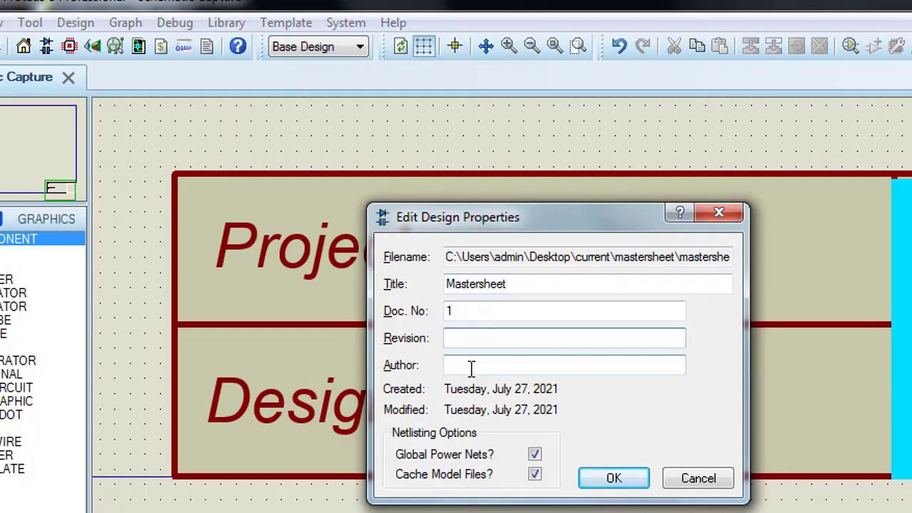
text(v1)
click(477, 366)
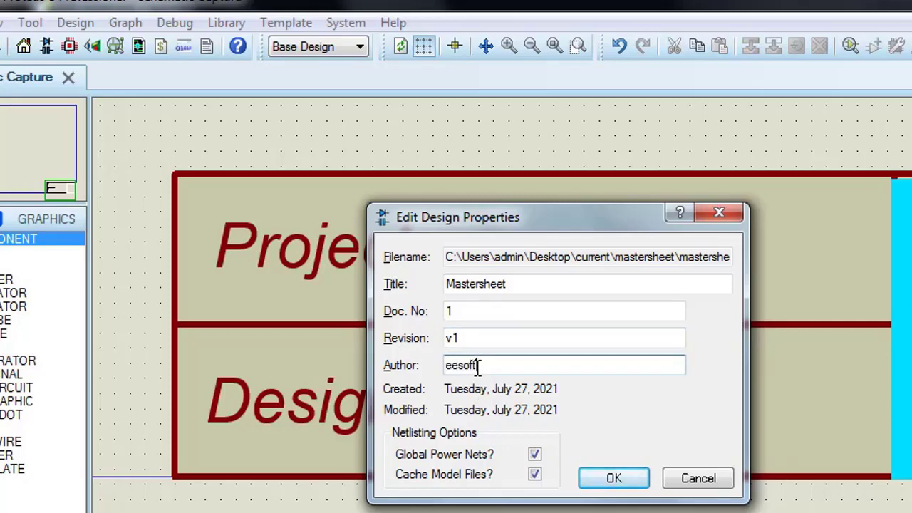
text(eesoftware)
click(603, 483)
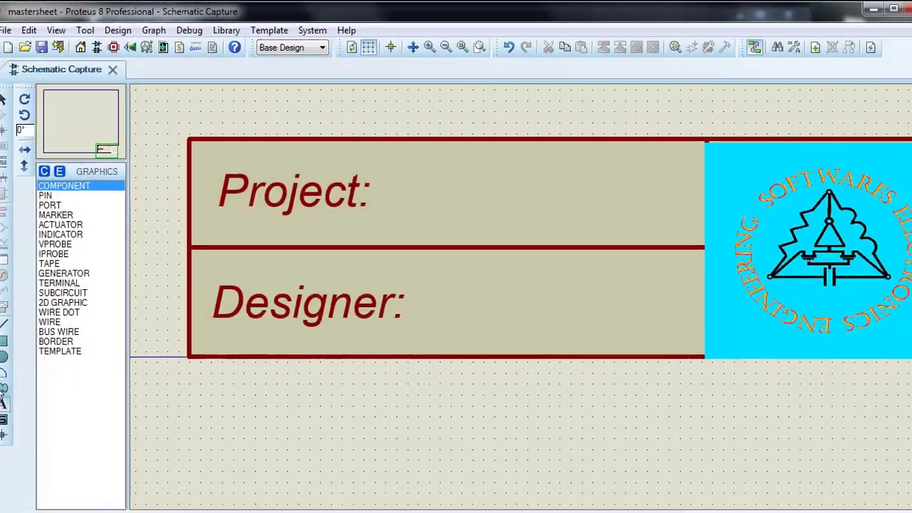
click(14, 393)
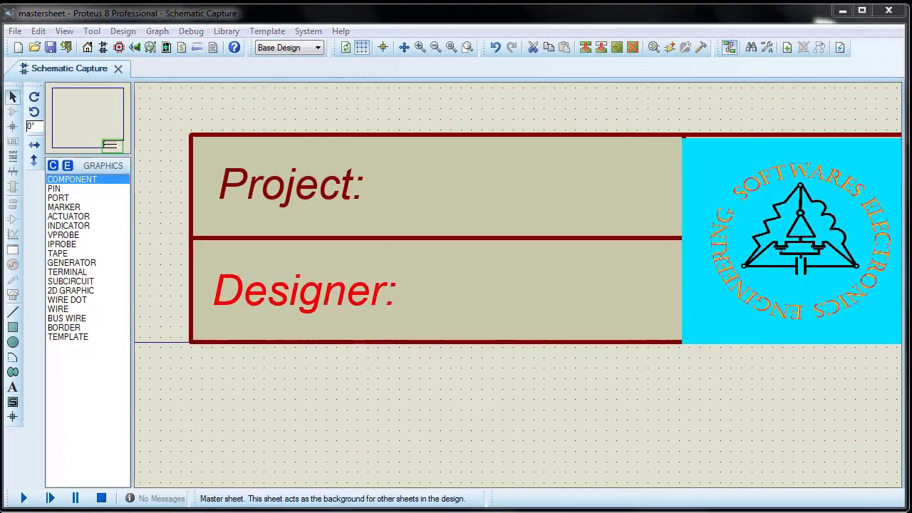
mouse_move(133, 502)
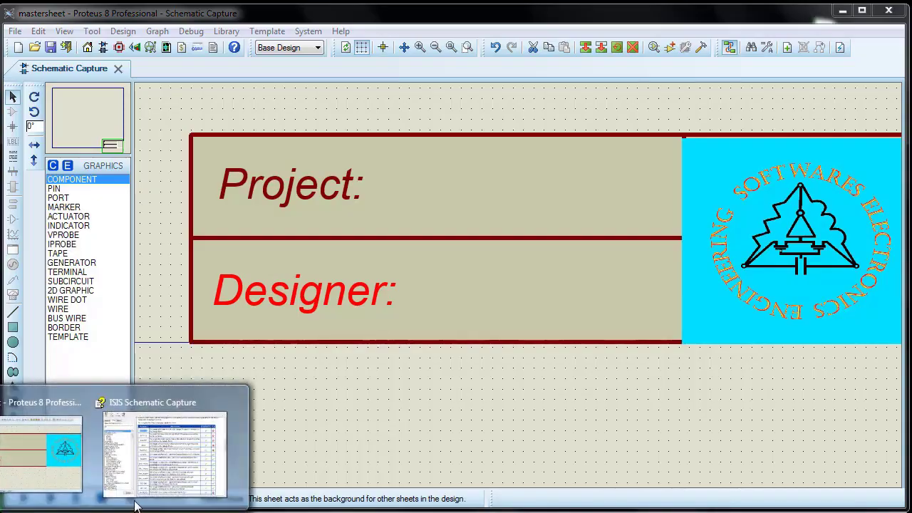
click(155, 471)
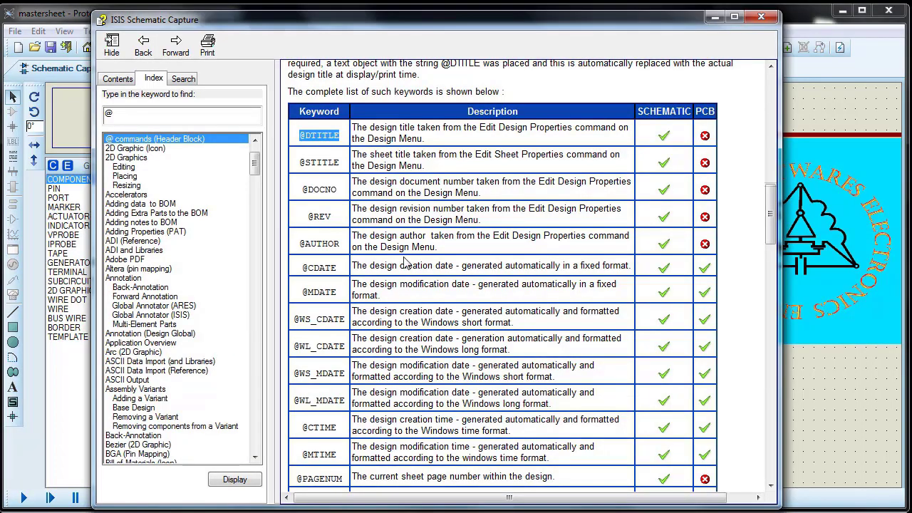
click(322, 135)
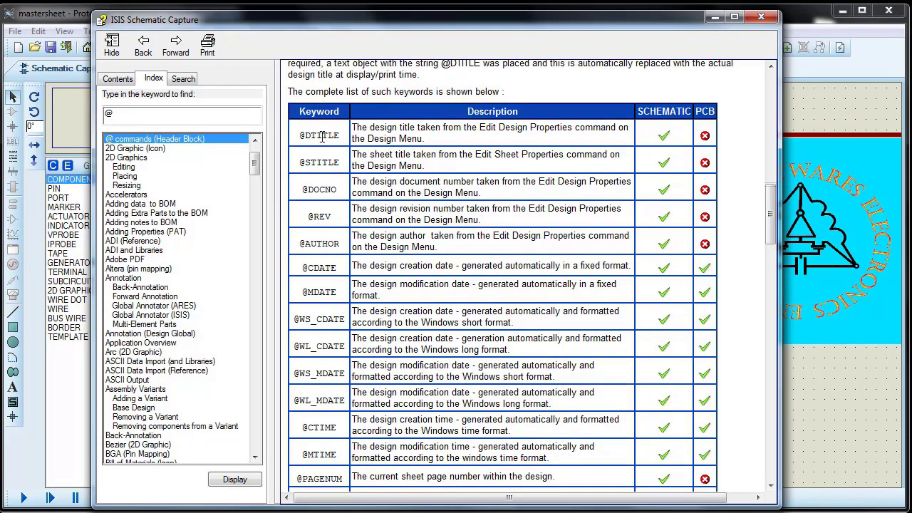
drag(317, 138, 336, 136)
right_click(331, 139)
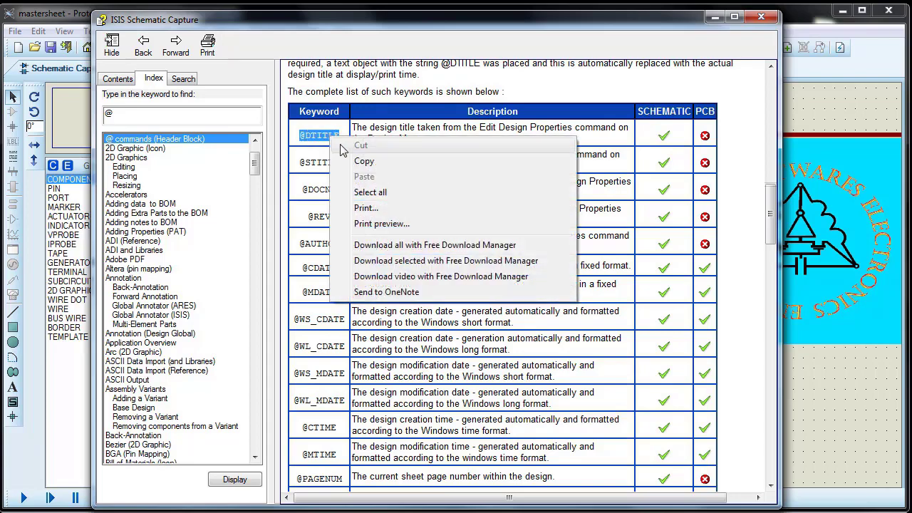
click(364, 162)
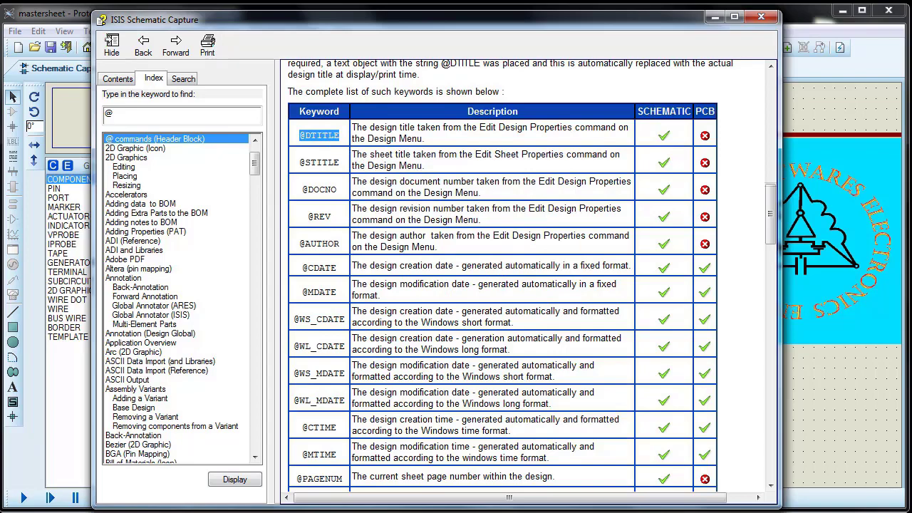
click(43, 434)
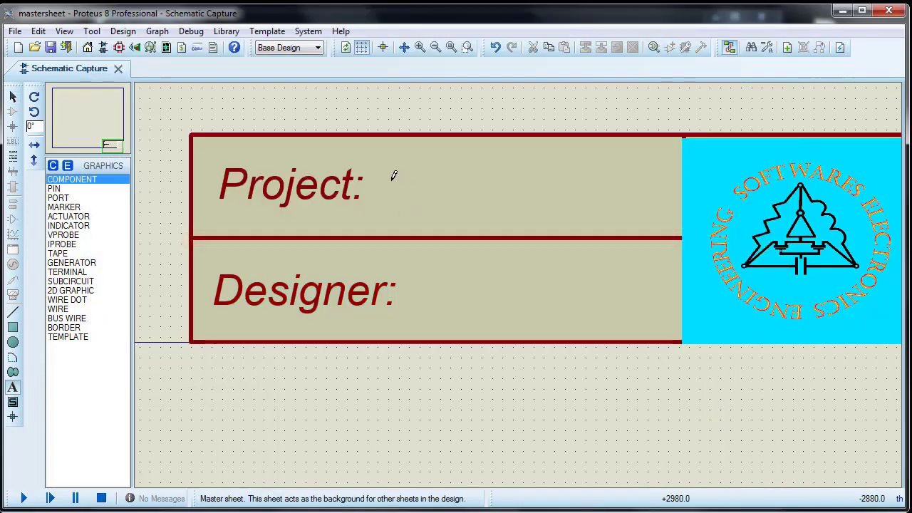
click(393, 175)
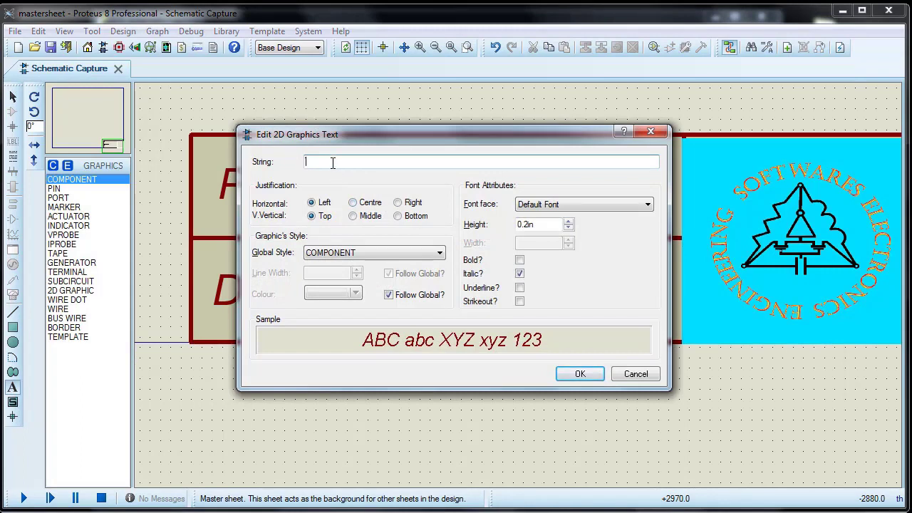
text(@DTITLE)
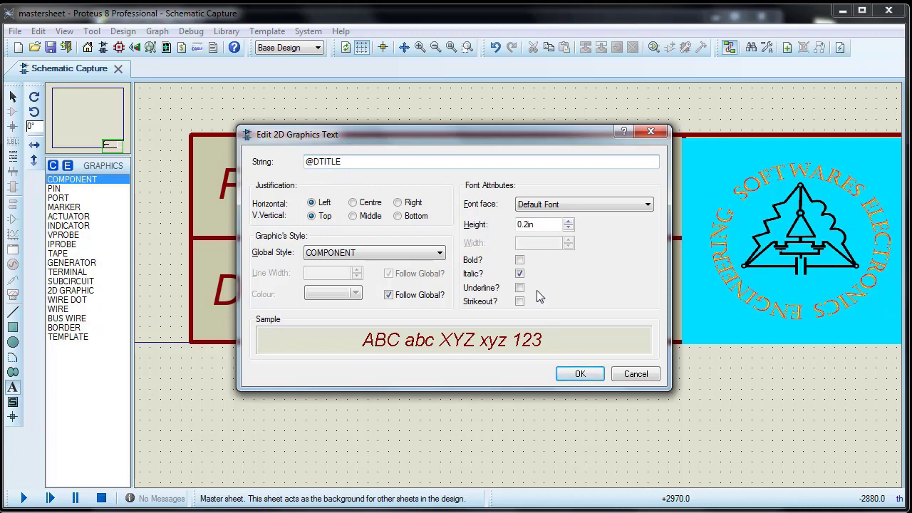
click(578, 374)
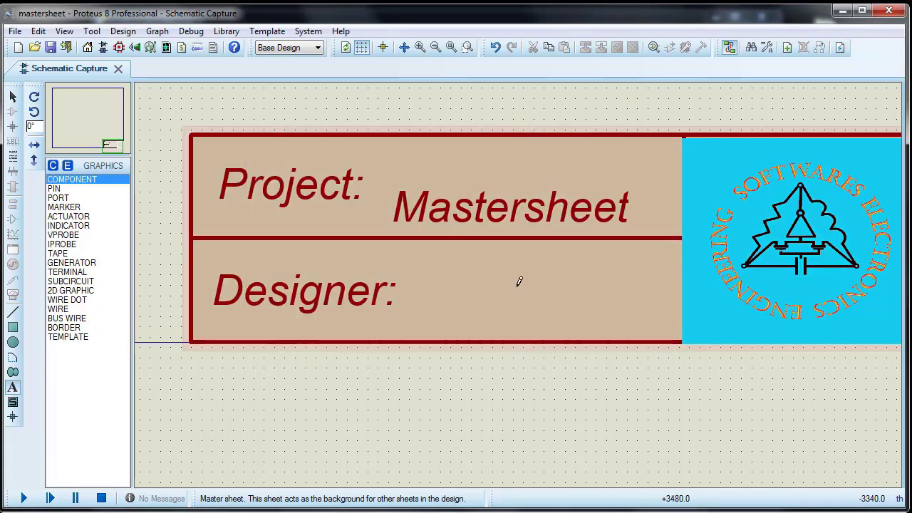
click(12, 96)
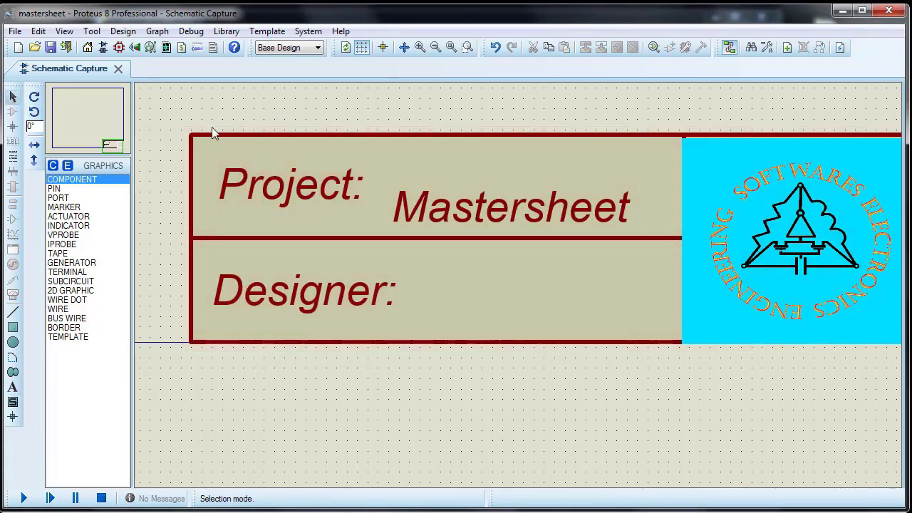
click(529, 209)
drag(529, 209, 516, 186)
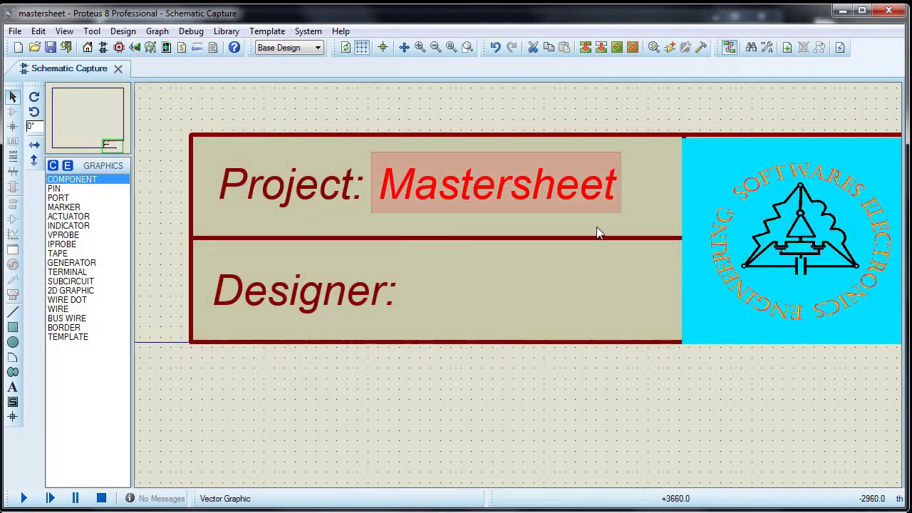
click(454, 296)
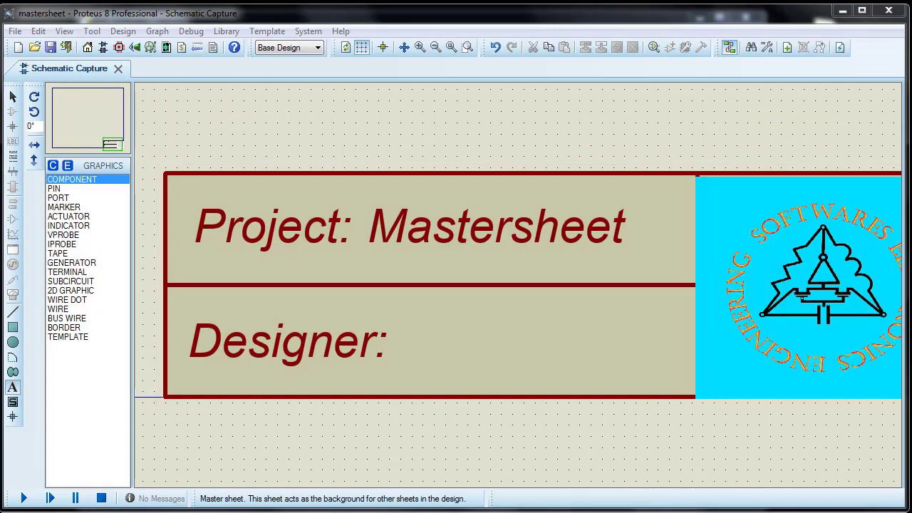
click(153, 463)
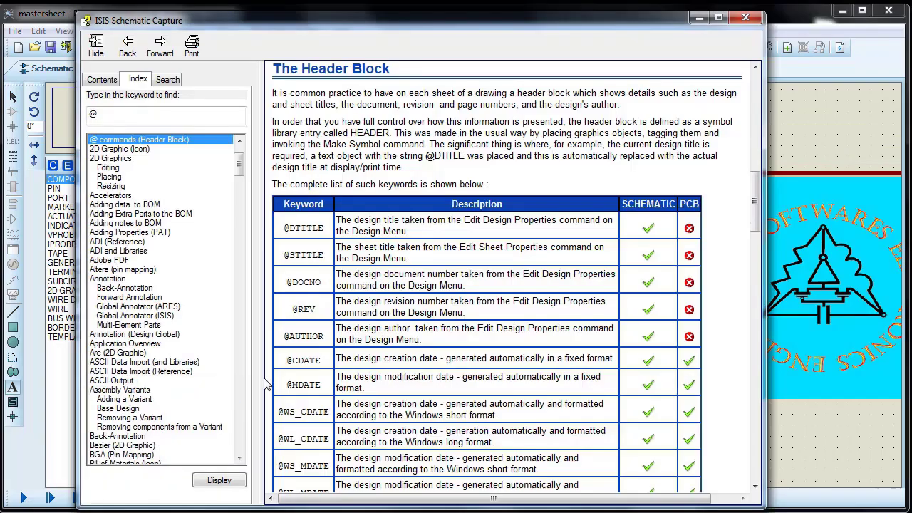
double_click(310, 338)
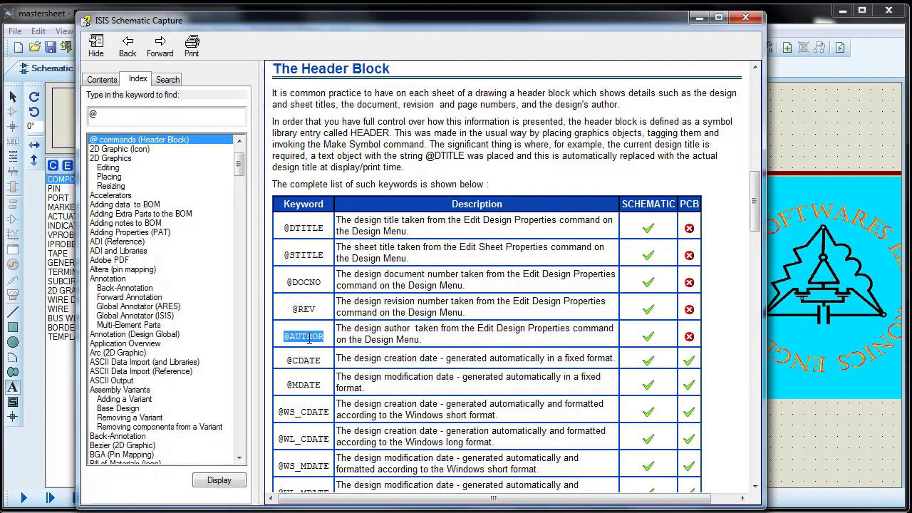
right_click(308, 339)
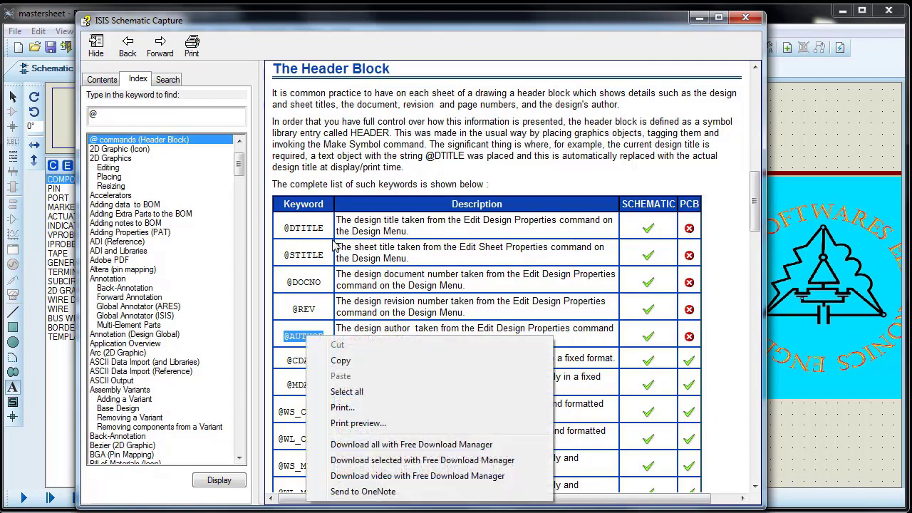
click(340, 361)
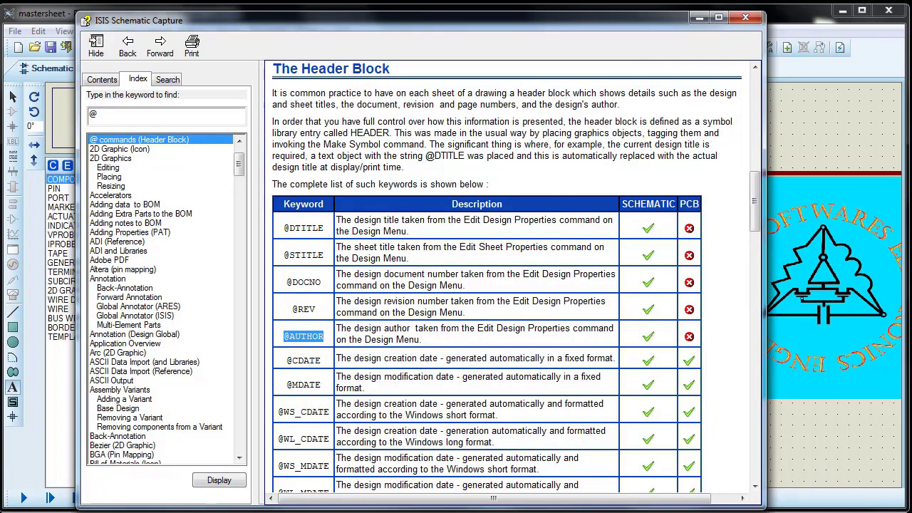
mouse_move(43, 507)
click(43, 456)
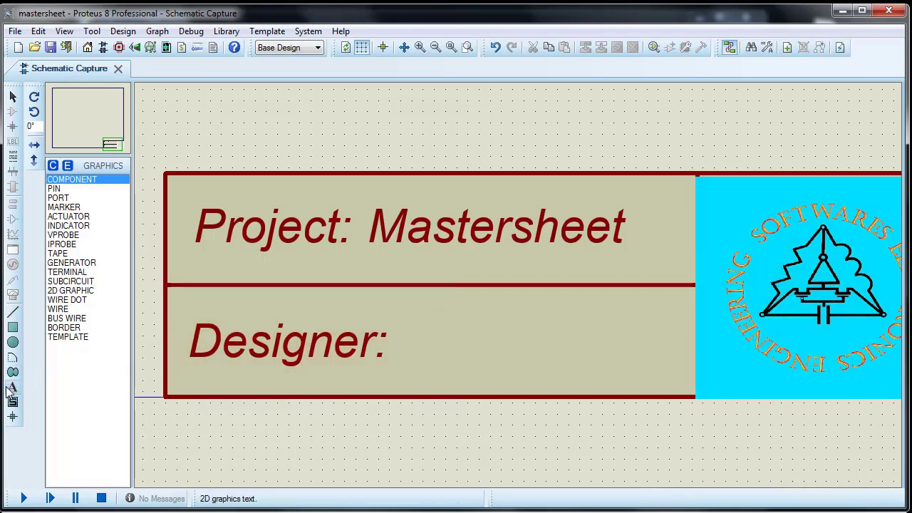
click(410, 331)
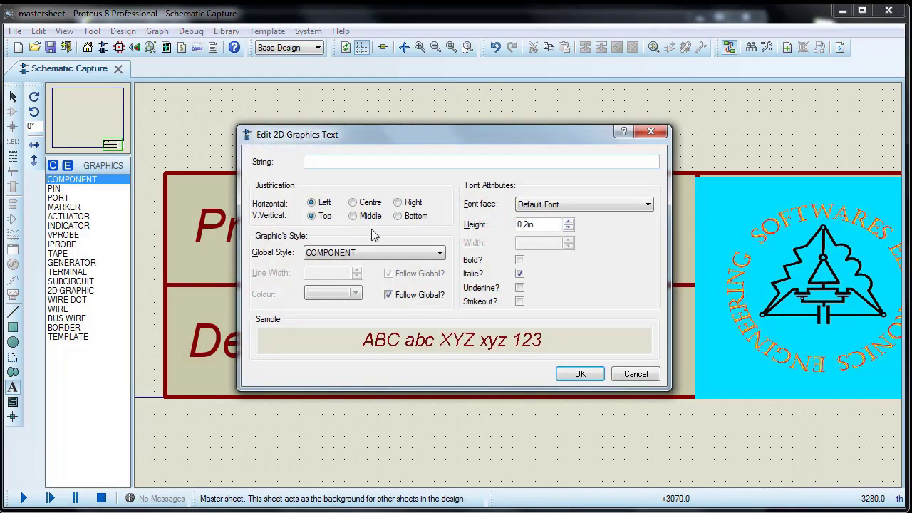
right_click(342, 162)
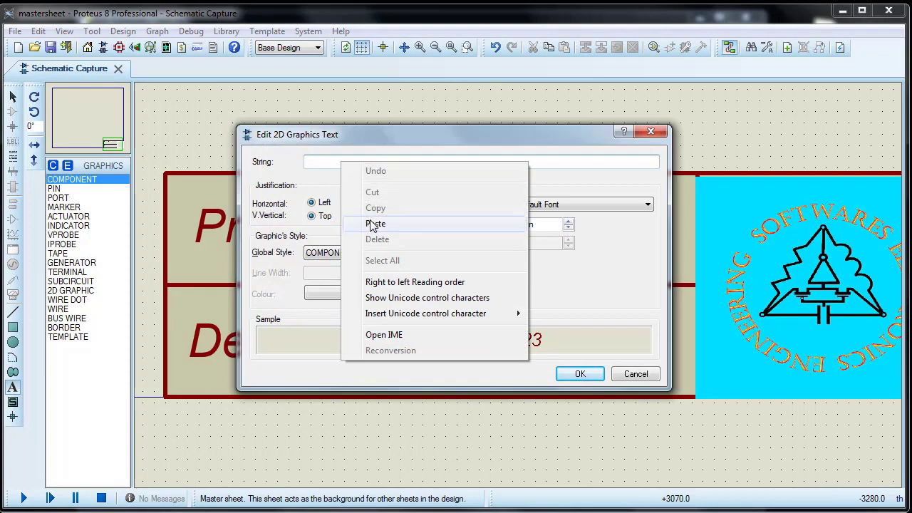
click(374, 224)
click(578, 374)
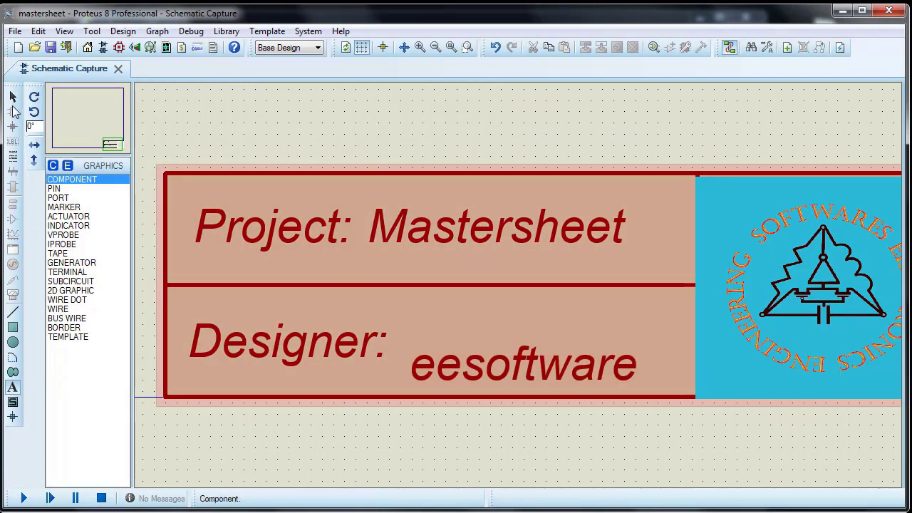
click(12, 98)
click(533, 382)
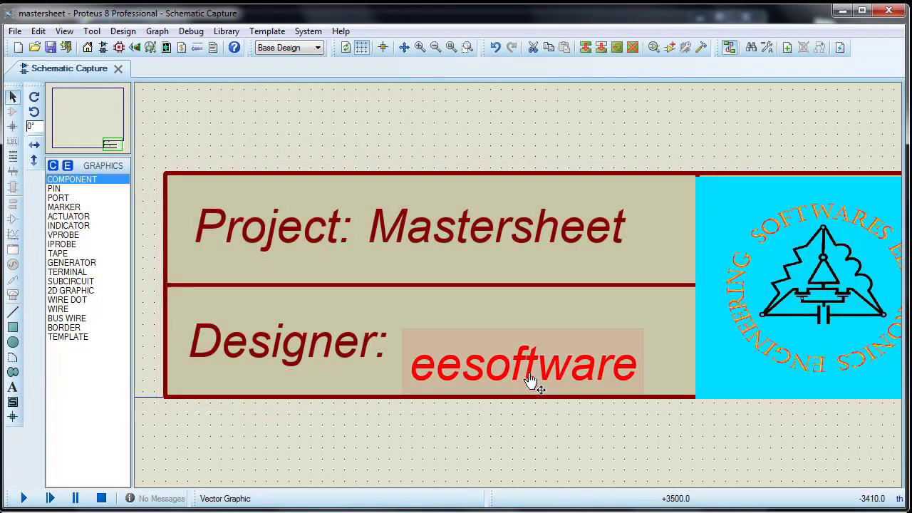
drag(533, 382, 519, 358)
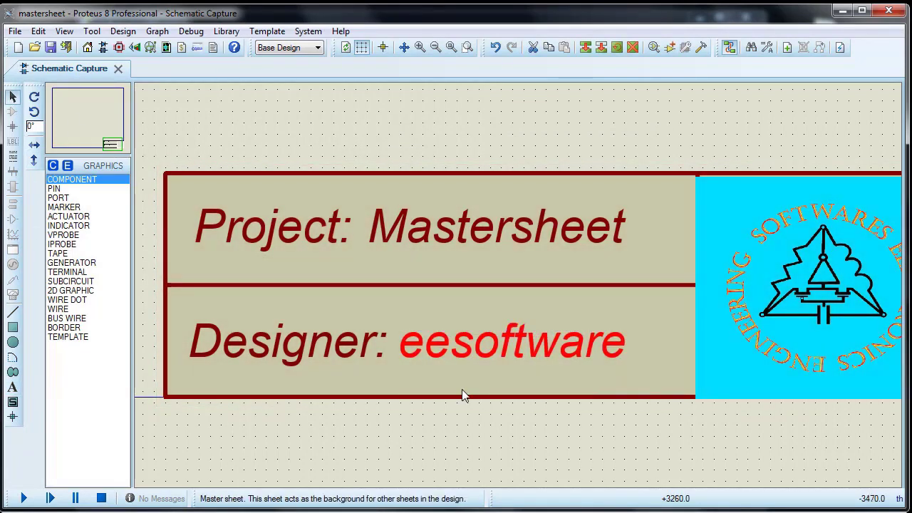
- Give the title block's outer box its own white foreground fill colour instead of the global one, for this graphic only
scroll(522, 262, down, 2)
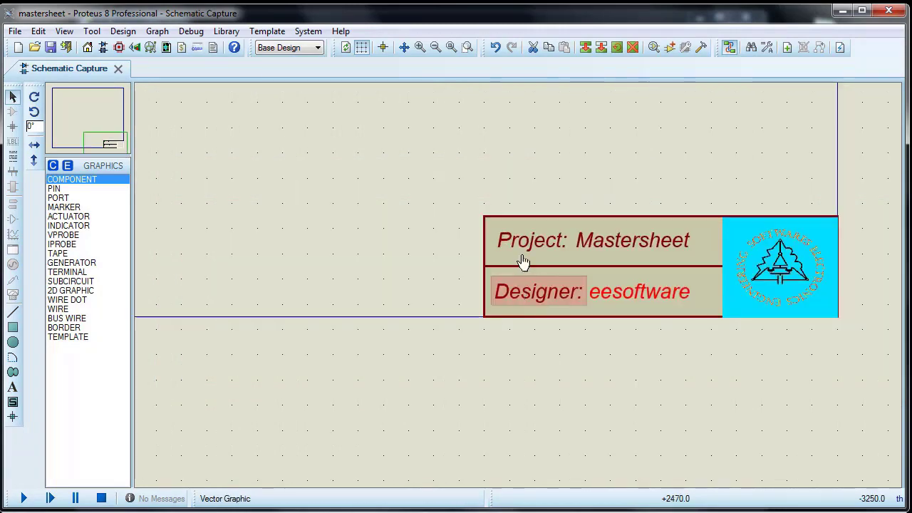
click(605, 221)
double_click(606, 219)
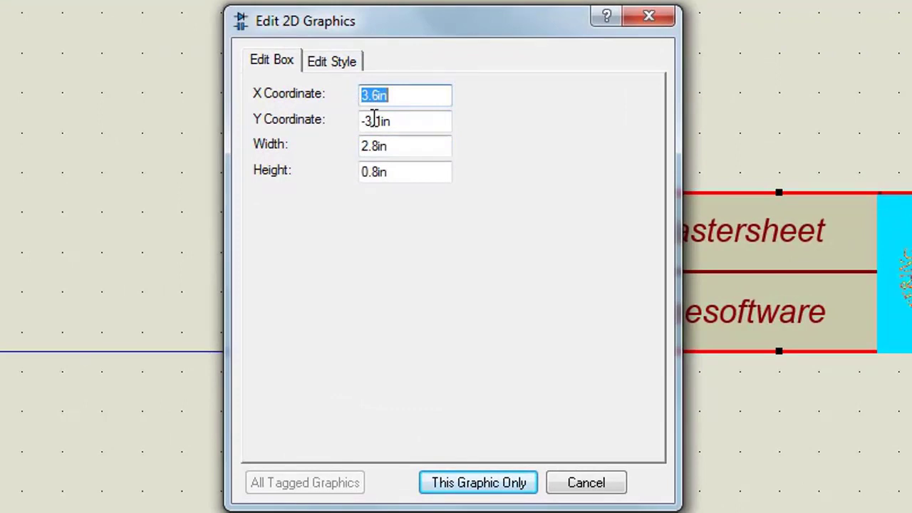
click(332, 62)
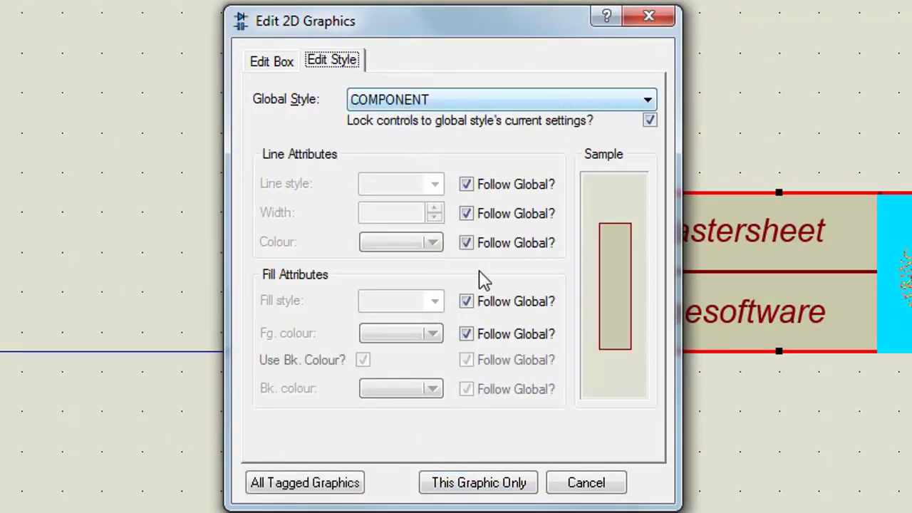
click(466, 334)
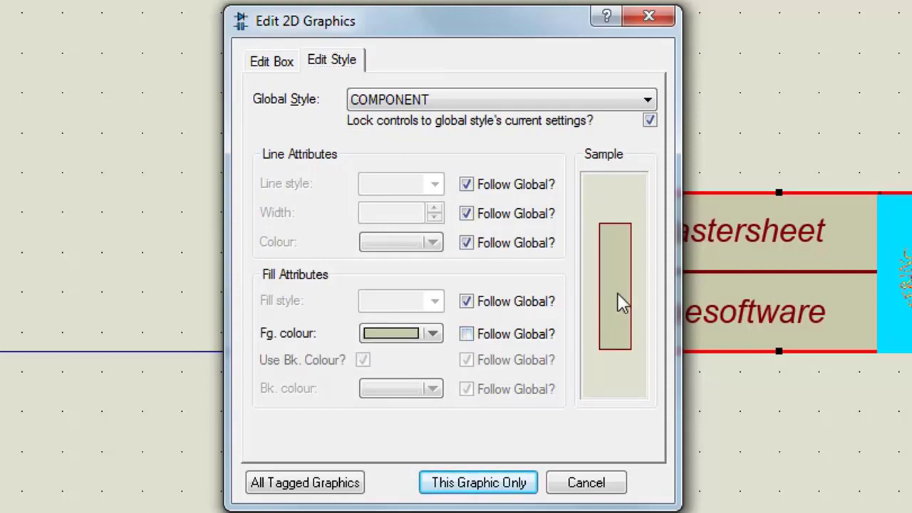
click(401, 340)
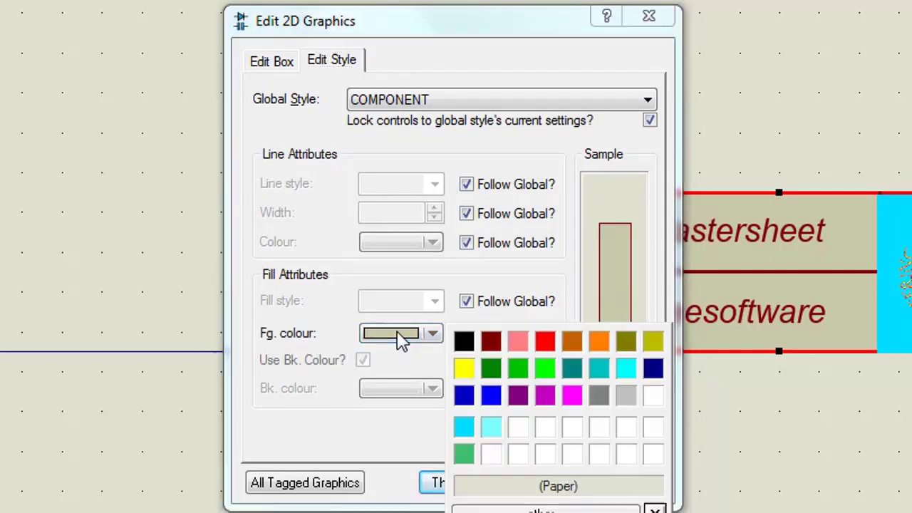
click(654, 396)
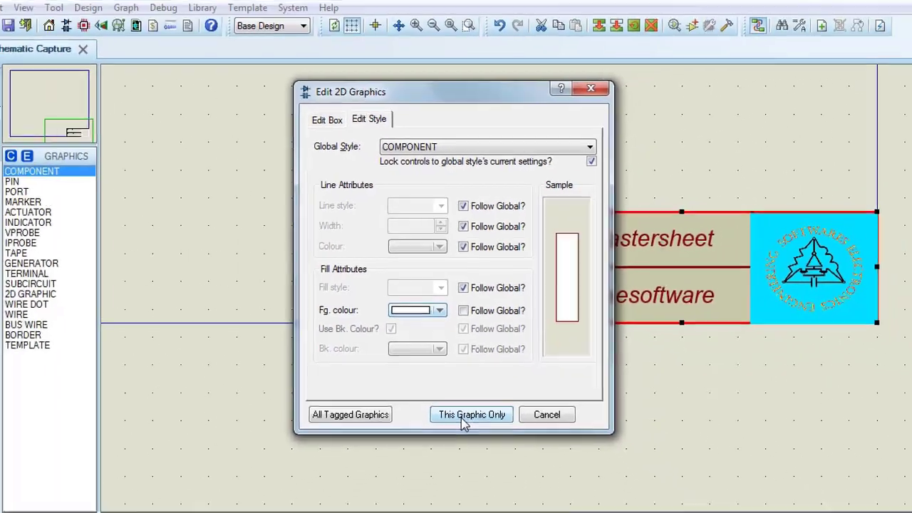
click(447, 486)
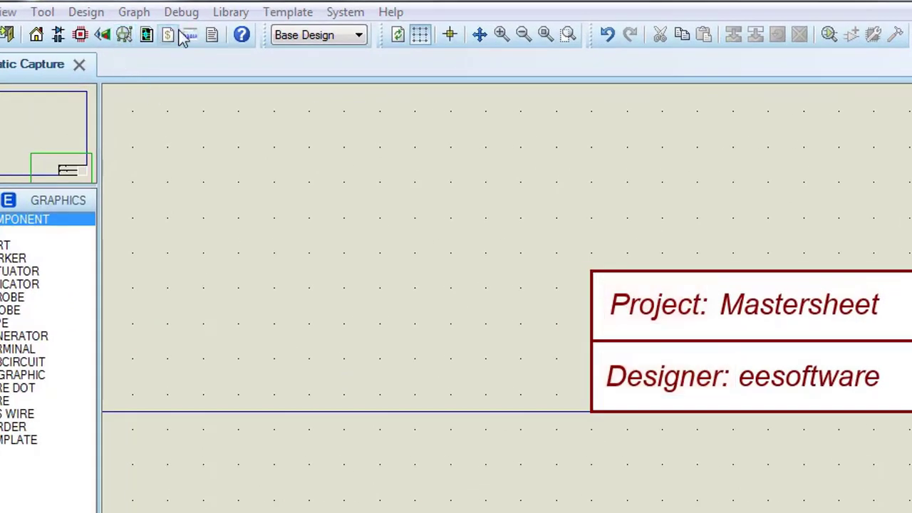
- Set the line colour of the global 2D GRAPHIC graphics style to red
click(295, 14)
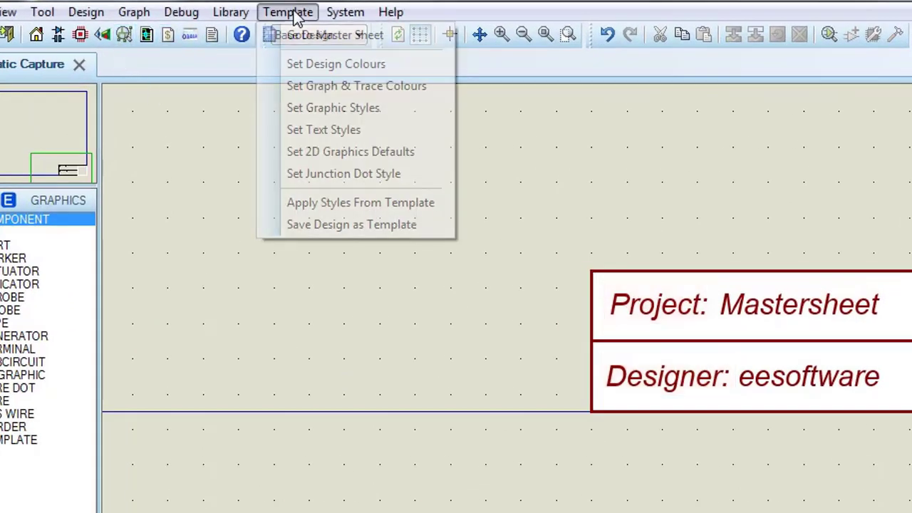
click(320, 112)
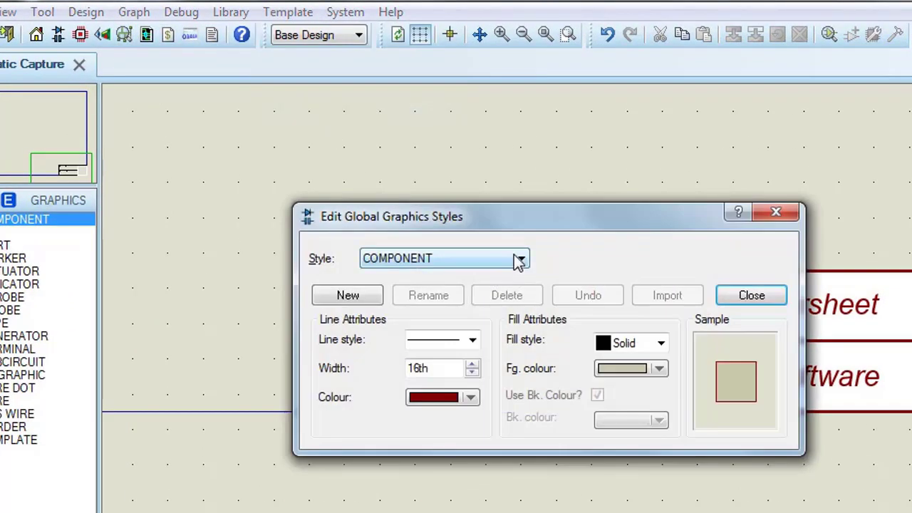
click(517, 261)
scroll(511, 388, down, 2)
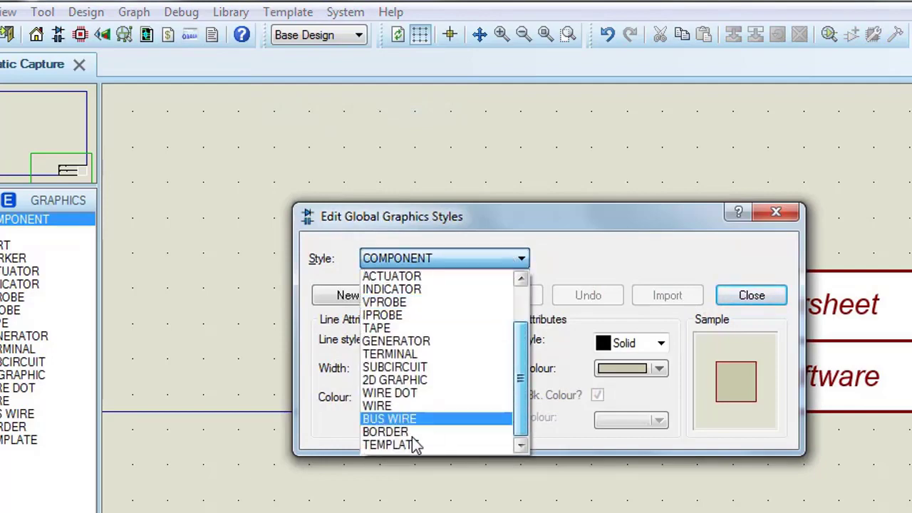
click(395, 379)
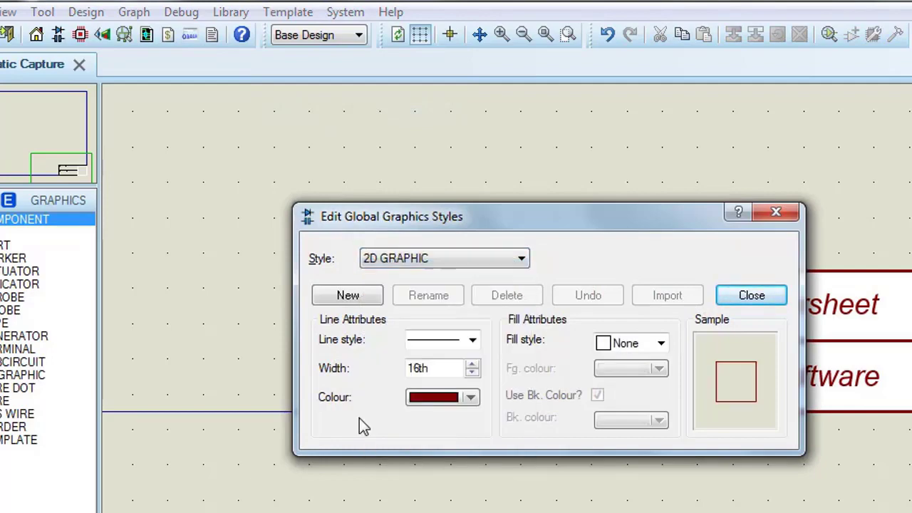
click(469, 401)
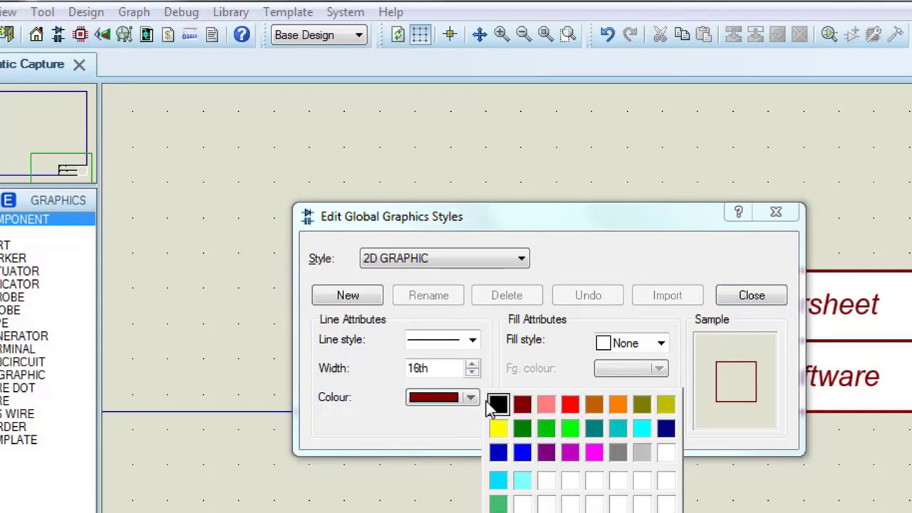
click(570, 404)
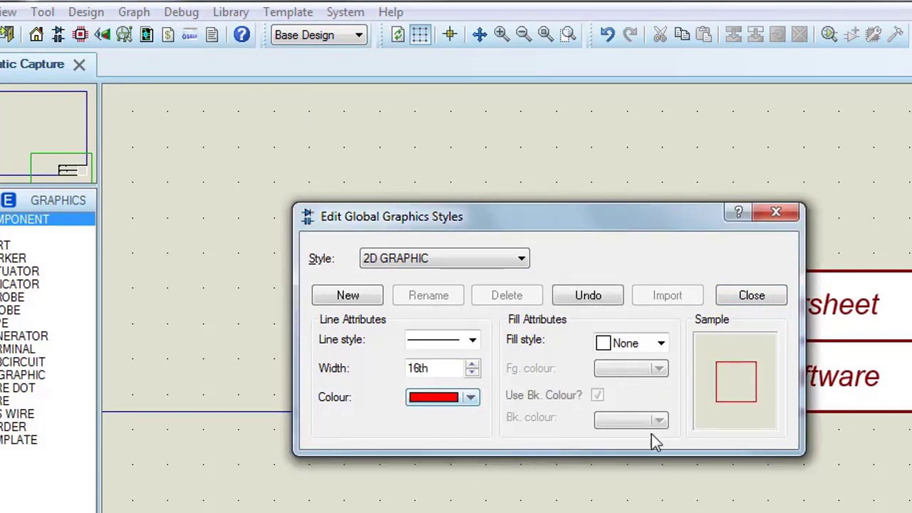
click(760, 299)
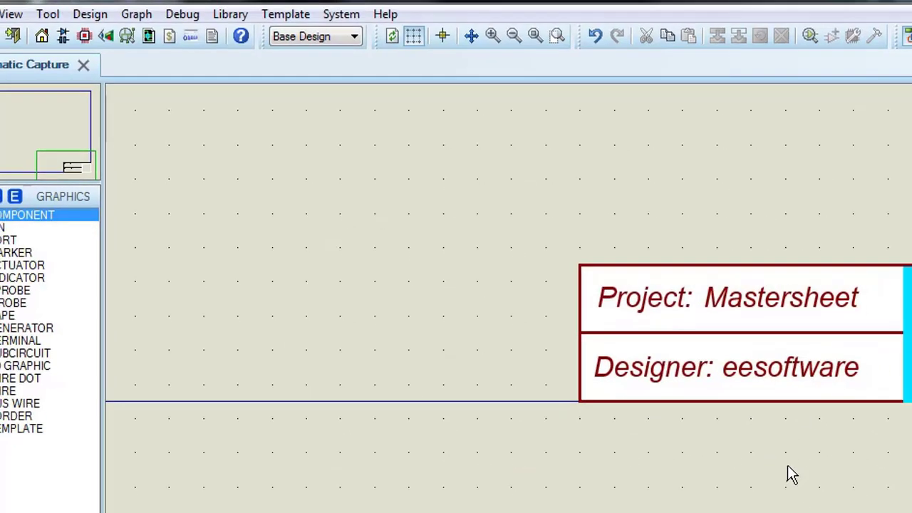
double_click(787, 304)
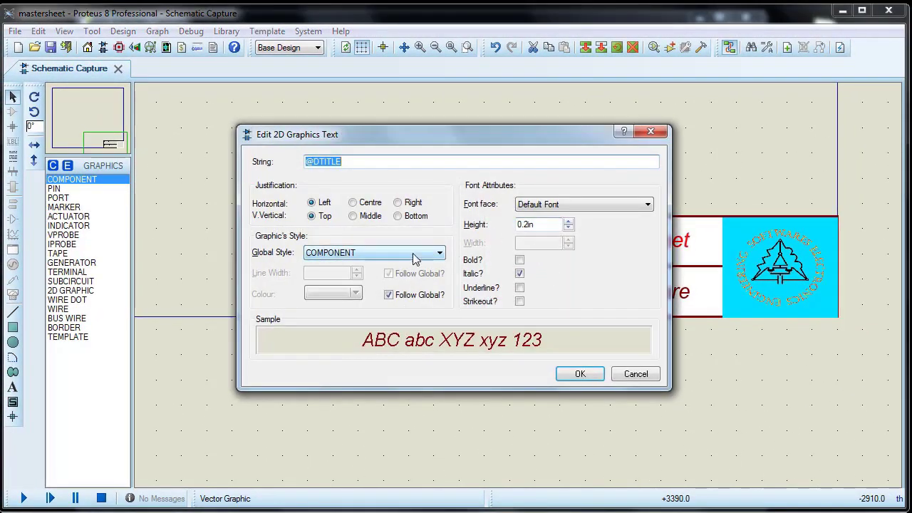
click(415, 252)
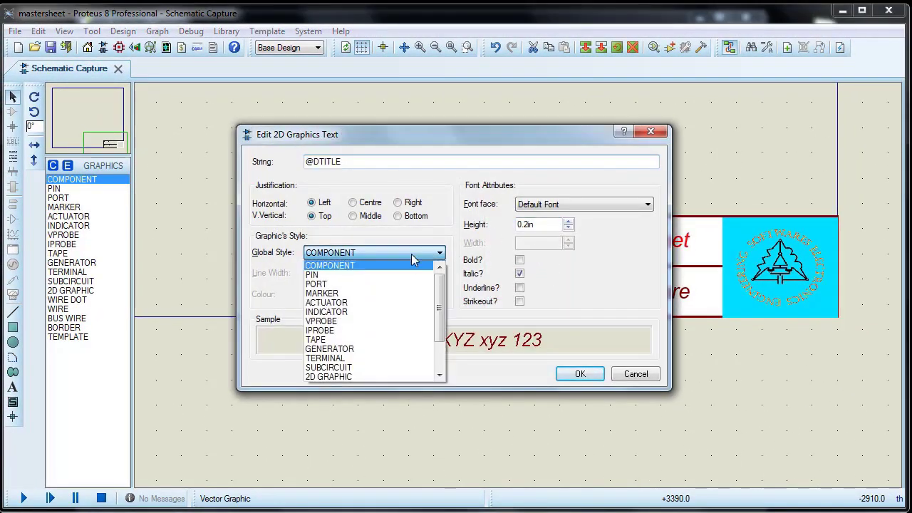
scroll(342, 335, down, 2)
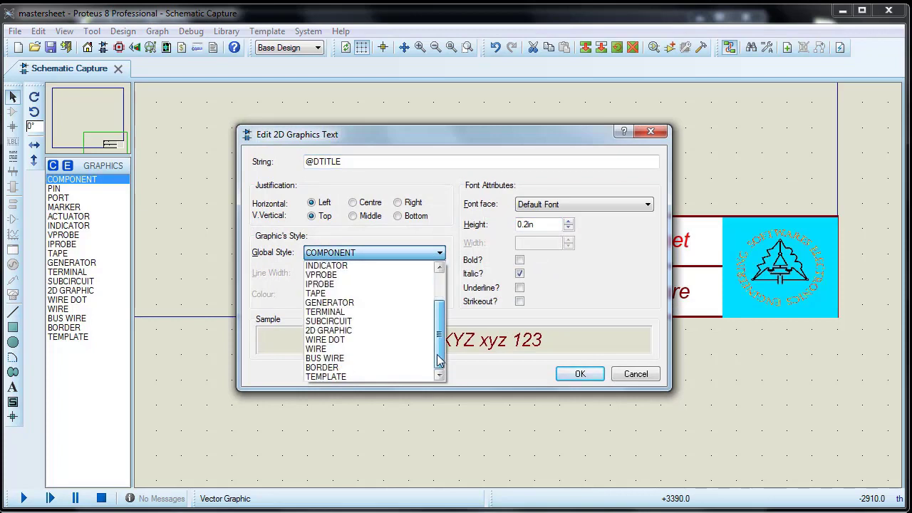
click(332, 330)
click(580, 374)
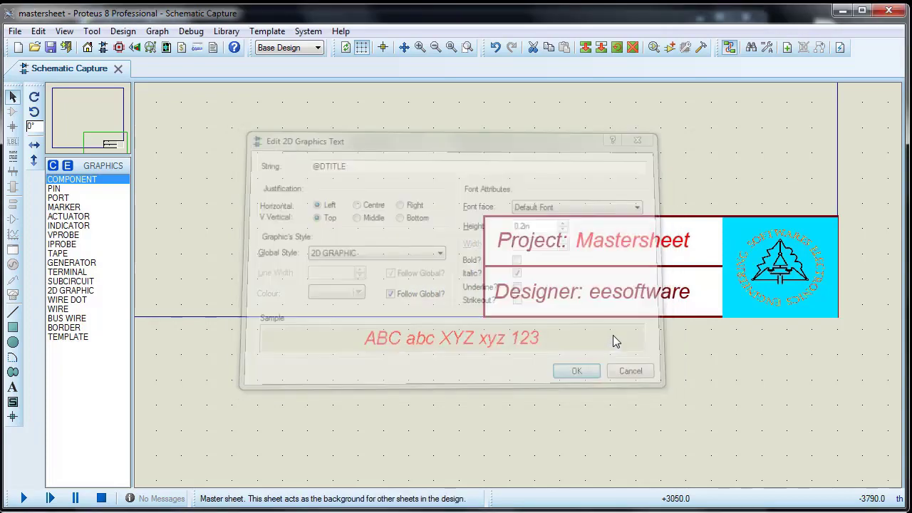
double_click(634, 302)
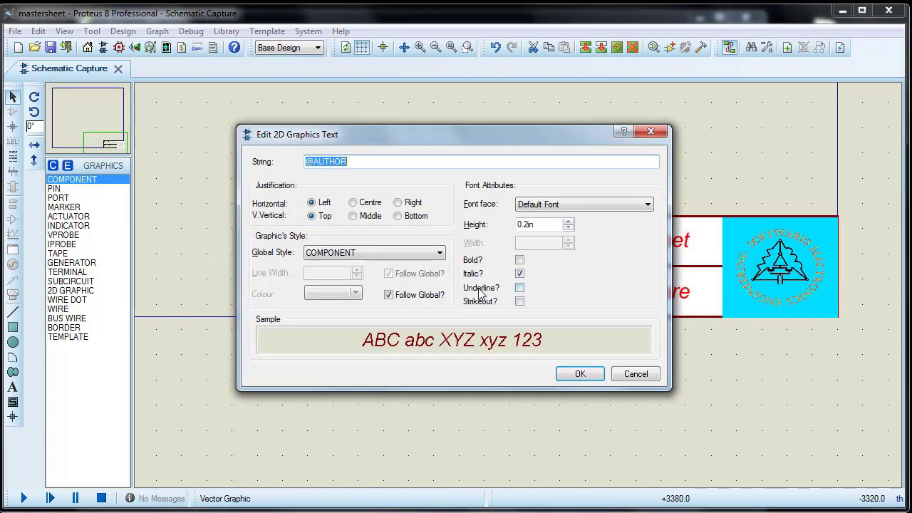
click(439, 253)
scroll(349, 342, down, 2)
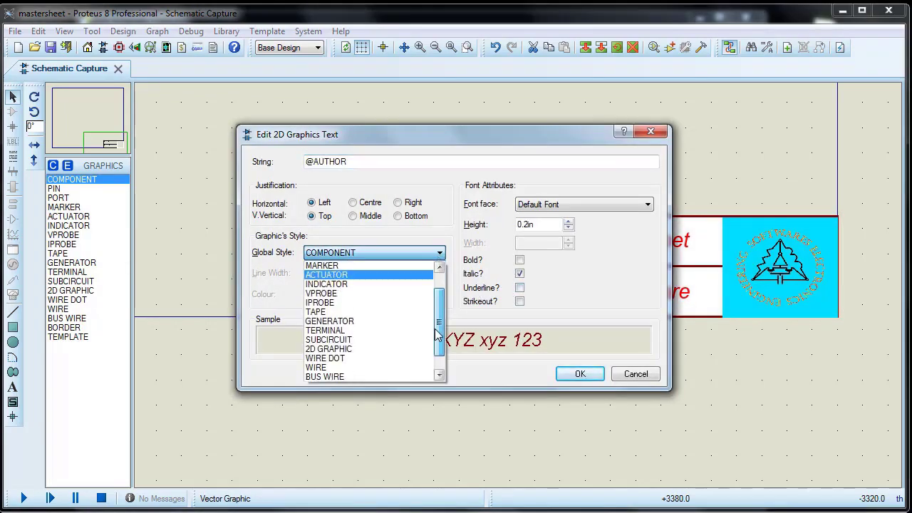
click(328, 330)
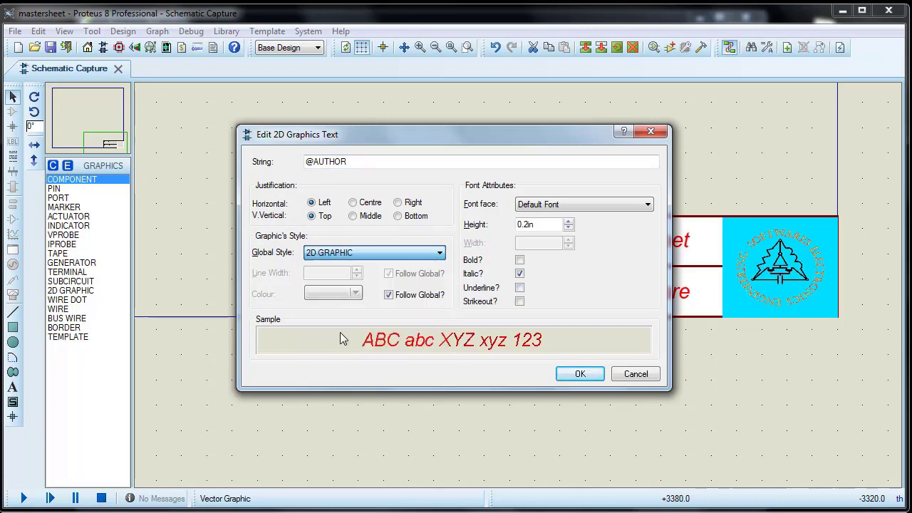
click(580, 375)
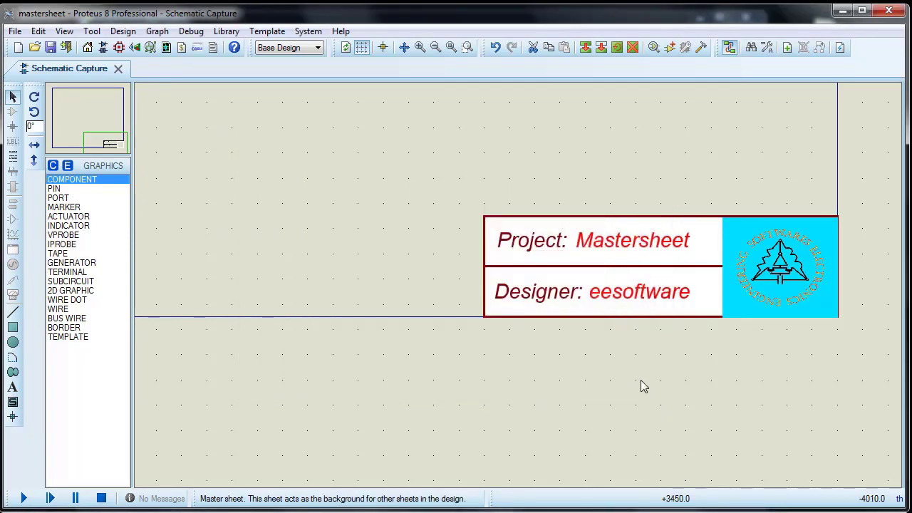
click(636, 383)
- Draw a COMPONENT-style circle with a radius of about 8.7 mm above the logo in the title block
scroll(605, 356, down, 2)
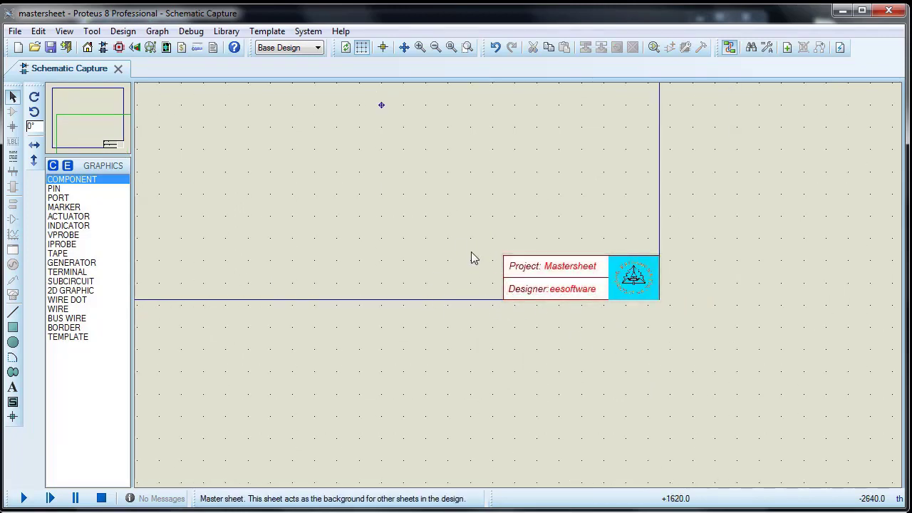
scroll(415, 250, up, 1)
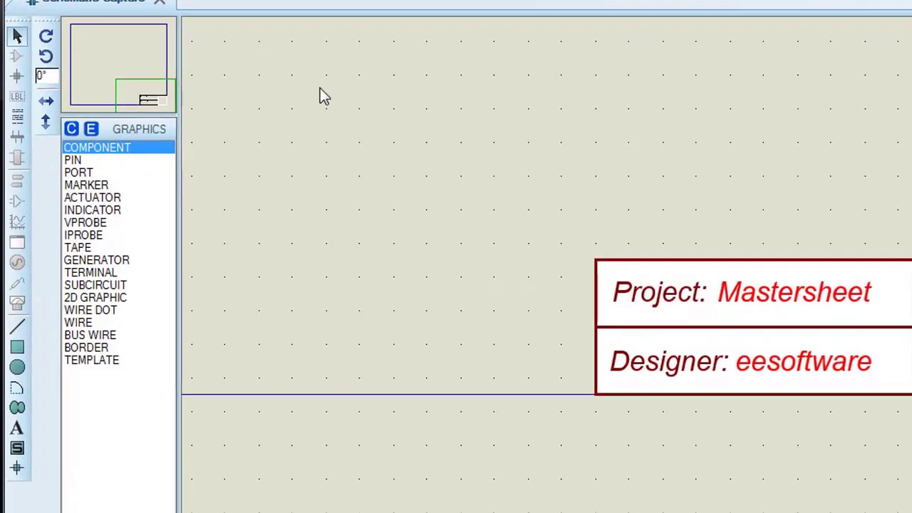
click(17, 366)
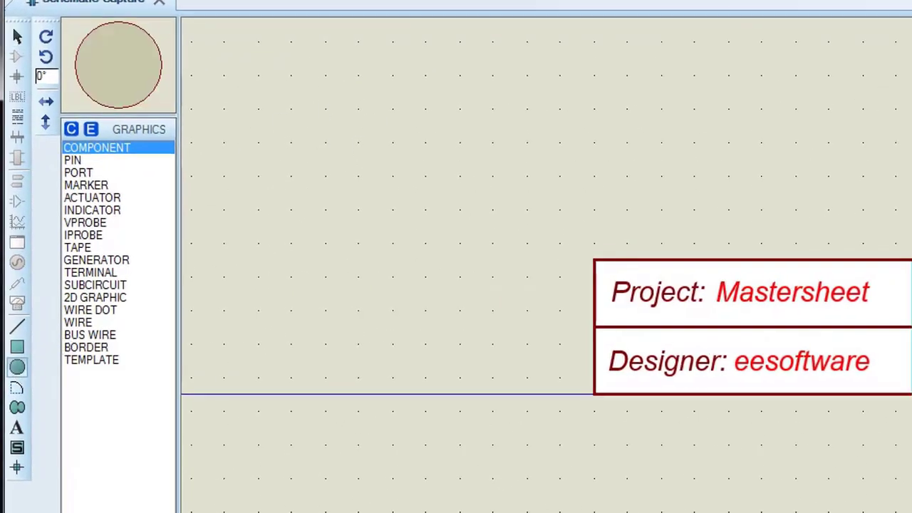
click(809, 185)
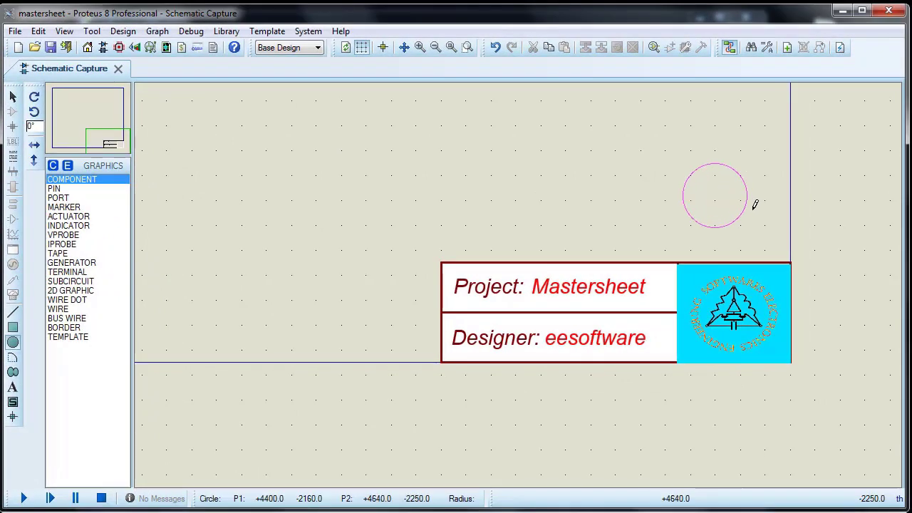
click(757, 205)
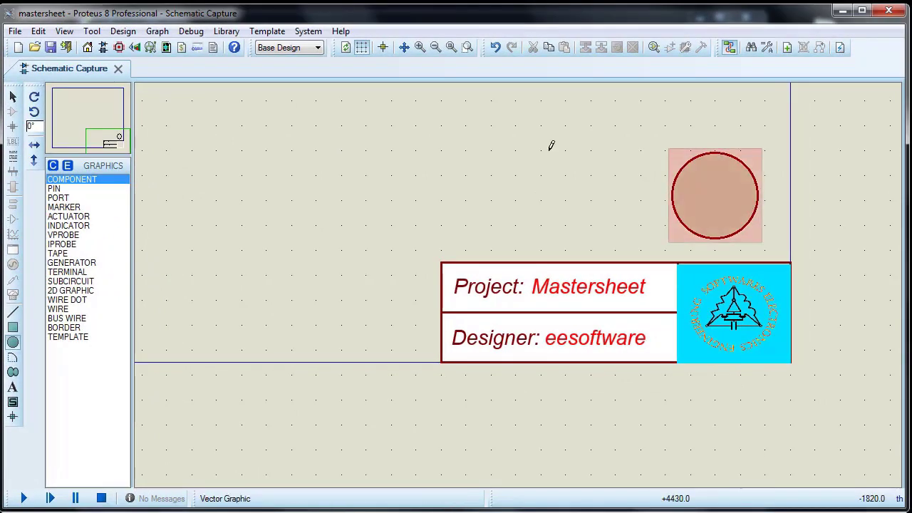
key(Escape)
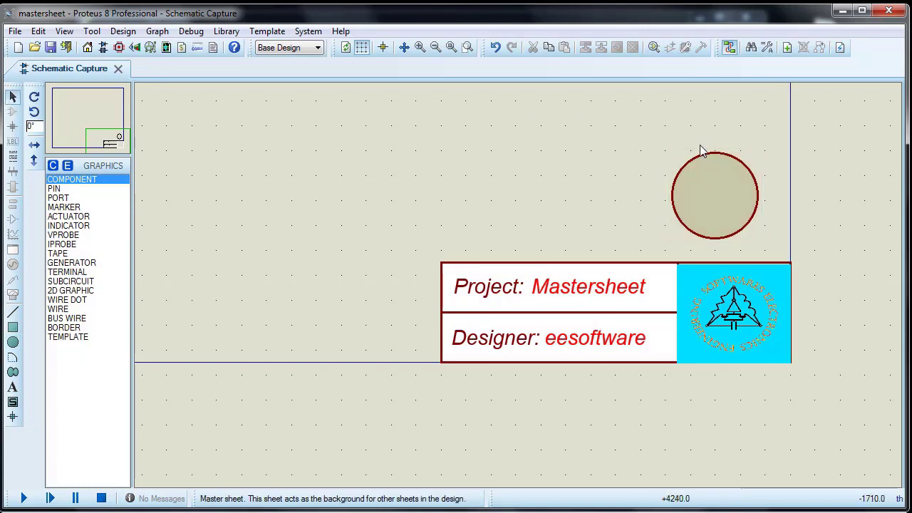
- Give the circle its own yellow foreground fill colour instead of the global one, for this graphic only, and deselect it
click(715, 168)
click(722, 170)
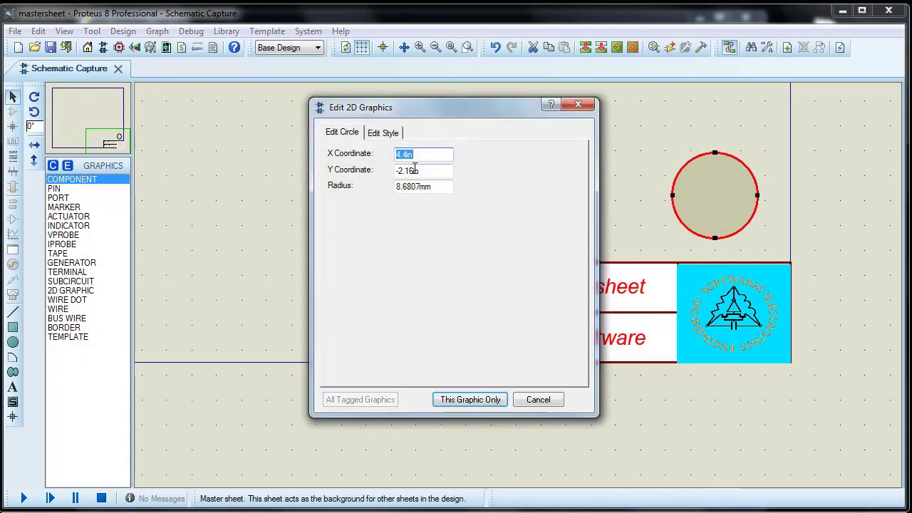
click(377, 136)
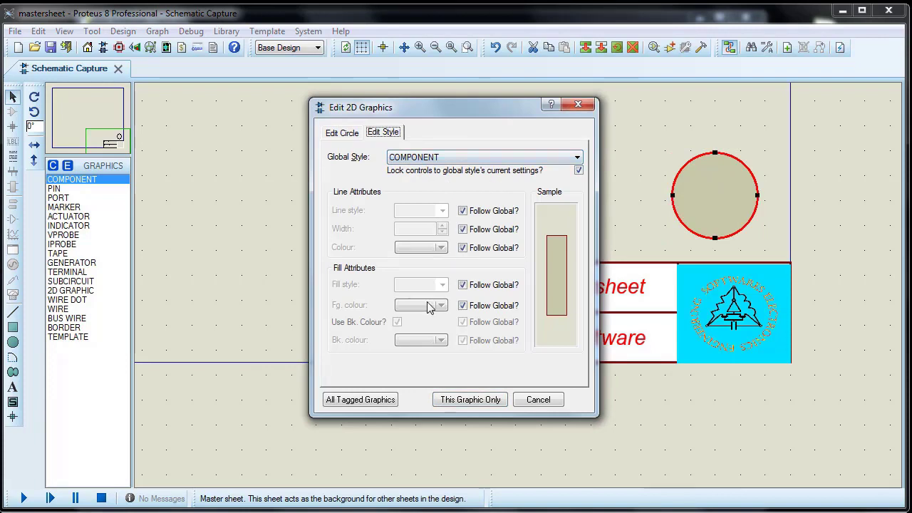
click(463, 306)
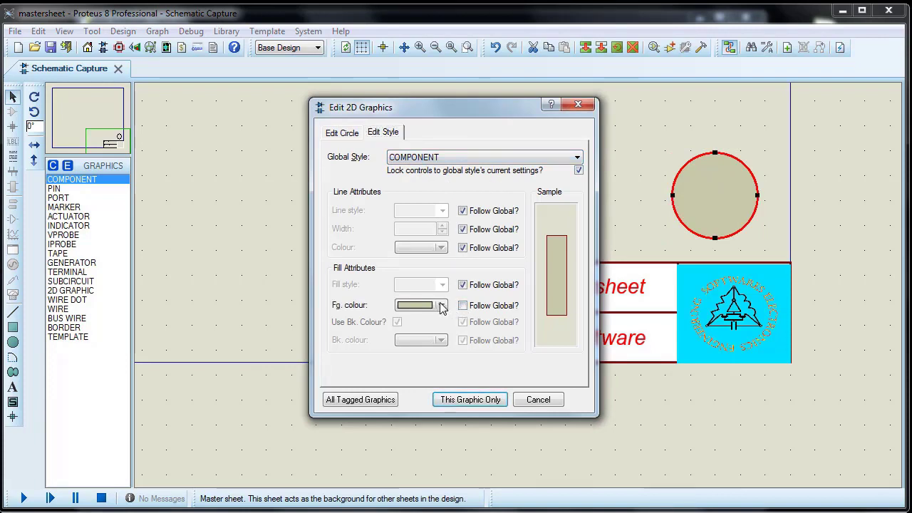
click(440, 306)
click(460, 328)
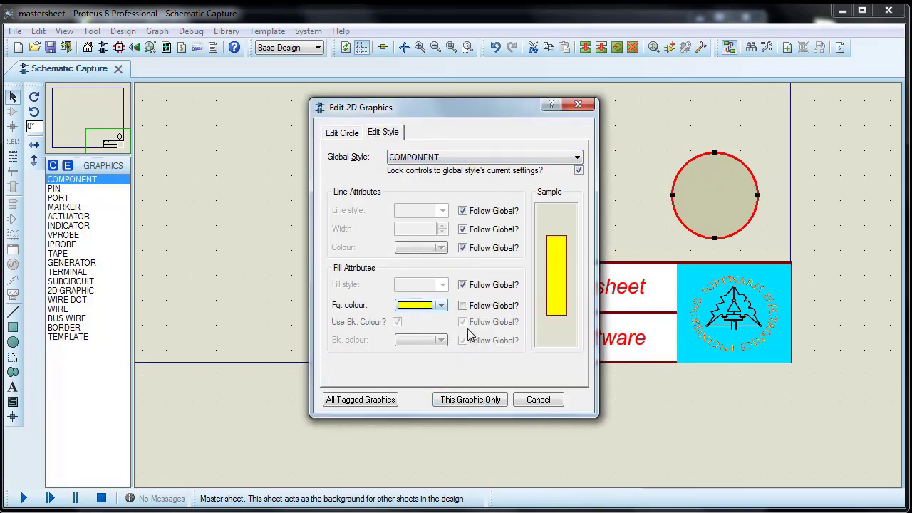
click(470, 399)
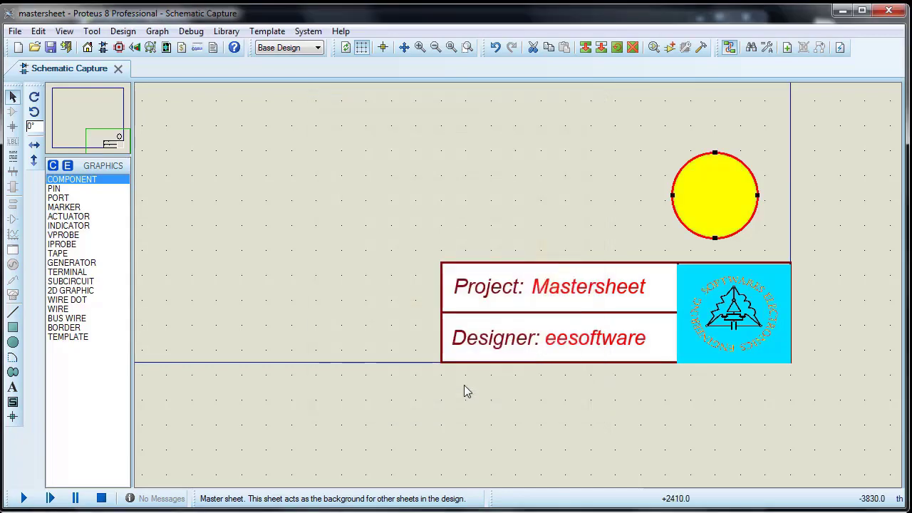
click(619, 233)
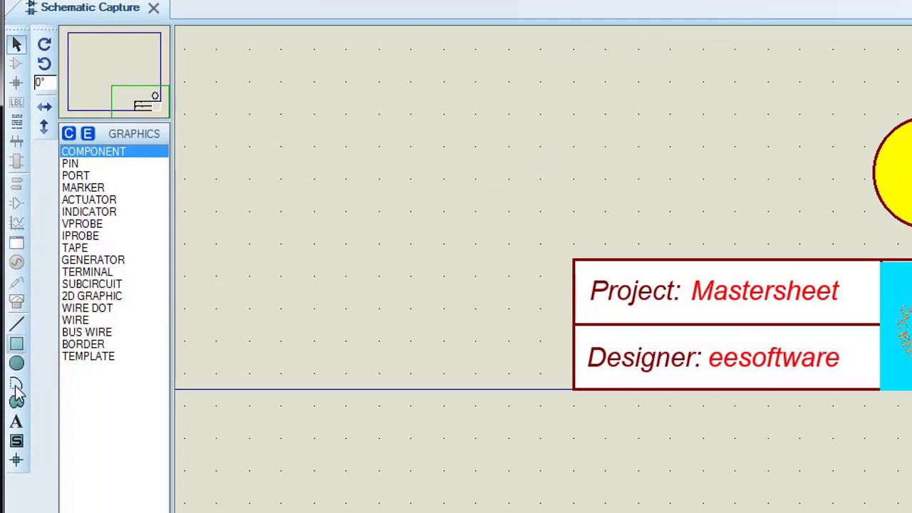
- Draw an arc about 280 th wide and 340 th tall in the empty area above the Project label
click(16, 383)
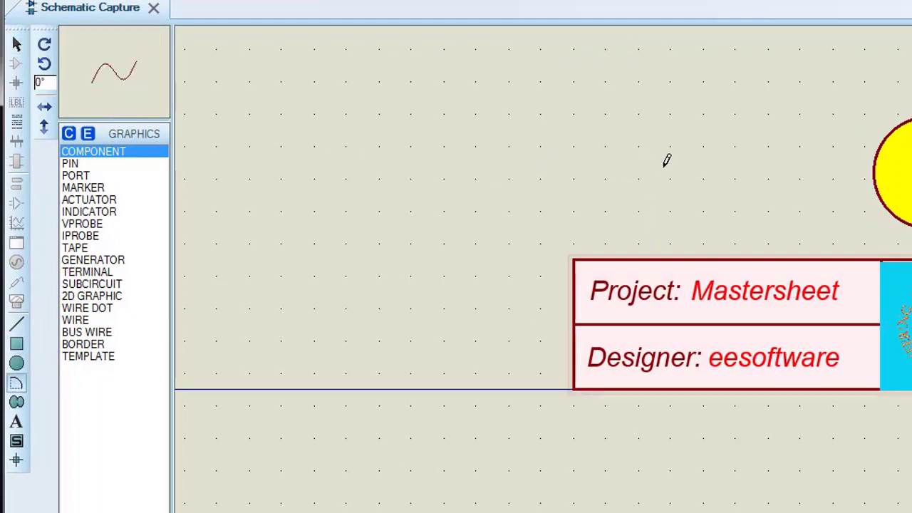
click(658, 128)
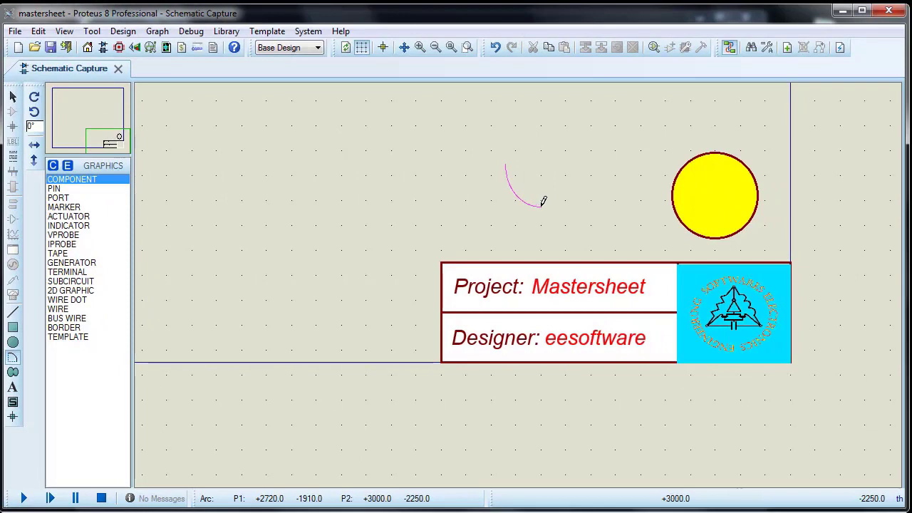
click(543, 201)
scroll(519, 193, up, 2)
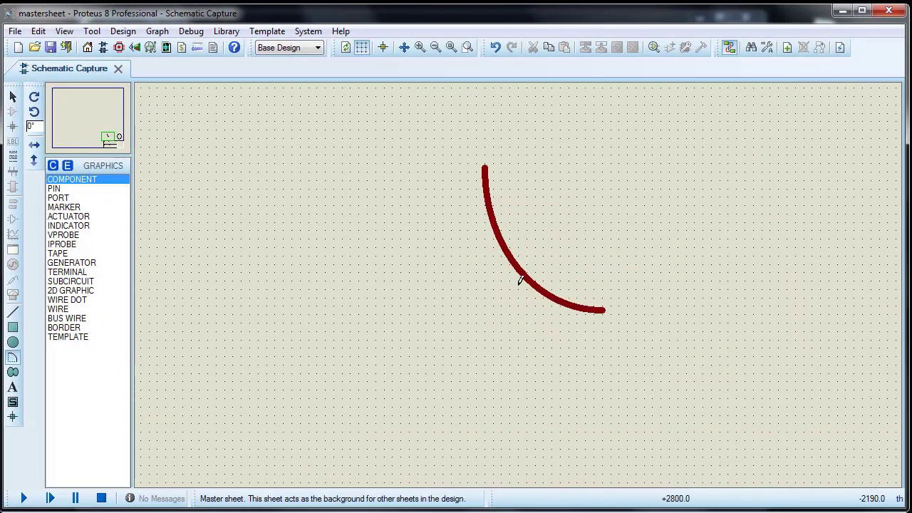
- Reshape the arc into a rough V by moving its end points and curve control points
click(13, 97)
click(527, 278)
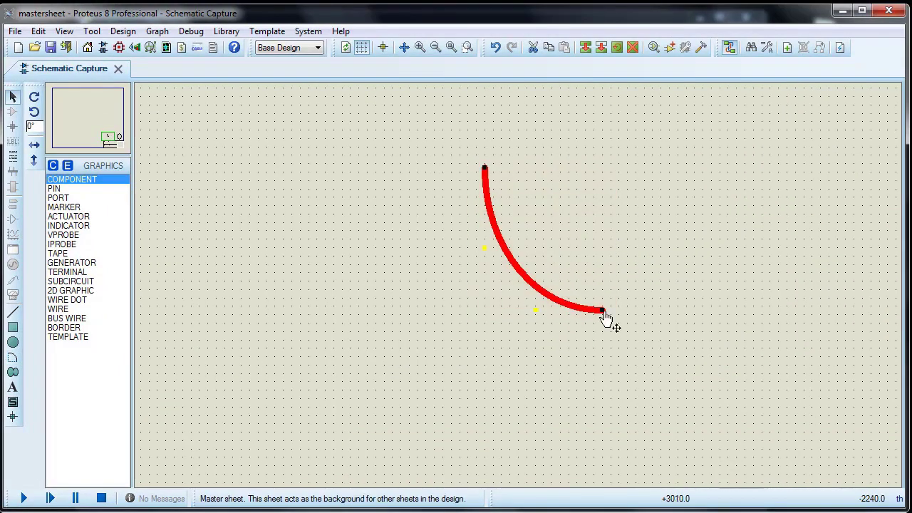
drag(602, 311, 622, 116)
drag(538, 310, 551, 375)
drag(484, 246, 543, 344)
drag(484, 168, 517, 218)
drag(544, 373, 568, 330)
click(539, 347)
click(542, 344)
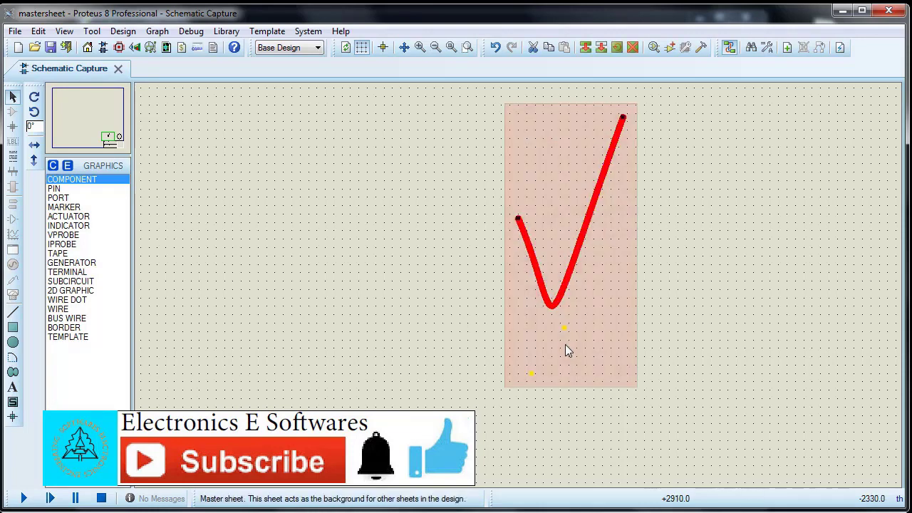
- Refine the V into a smaller check mark with a curved short arm and a straight long arm, and deselect it
click(657, 126)
click(618, 127)
drag(623, 117, 610, 151)
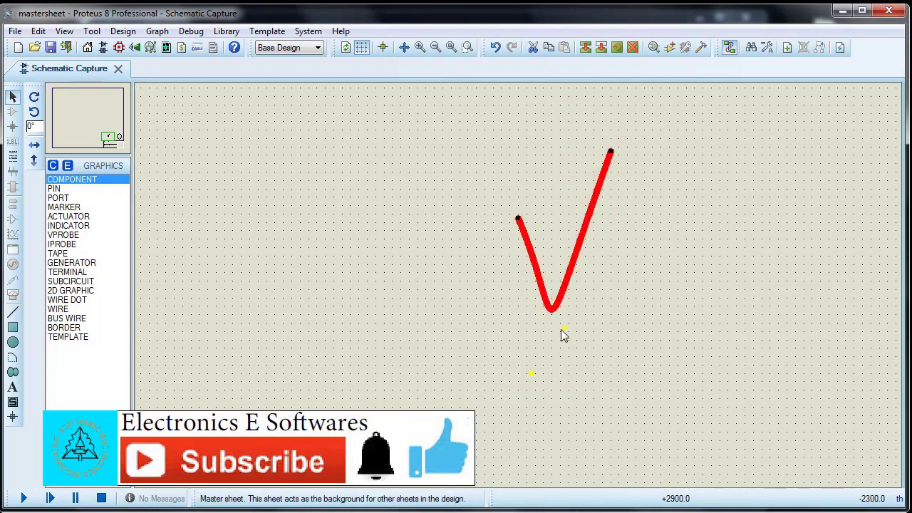
drag(562, 329, 546, 298)
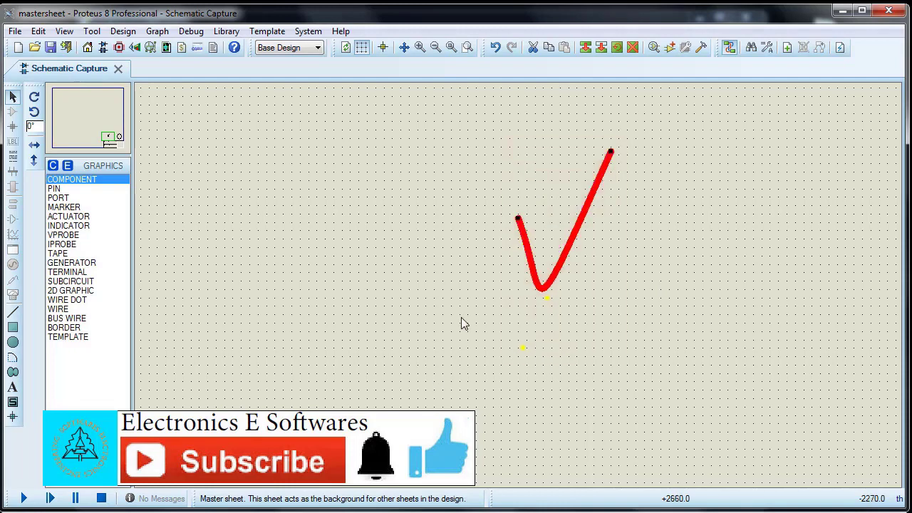
drag(519, 219, 532, 224)
drag(559, 302, 578, 257)
click(576, 254)
mouse_move(539, 357)
mouse_down()
mouse_move(552, 347)
mouse_move(541, 323)
mouse_move(524, 355)
mouse_up()
drag(623, 155, 598, 176)
click(665, 265)
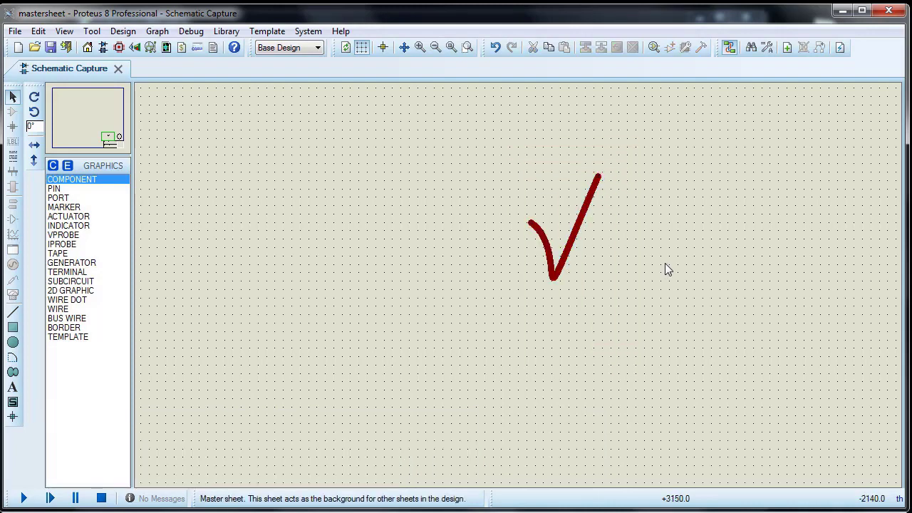
- Give the check mark its own line width of 0.05in, for this graphic only, and move it onto the yellow circle
double_click(582, 215)
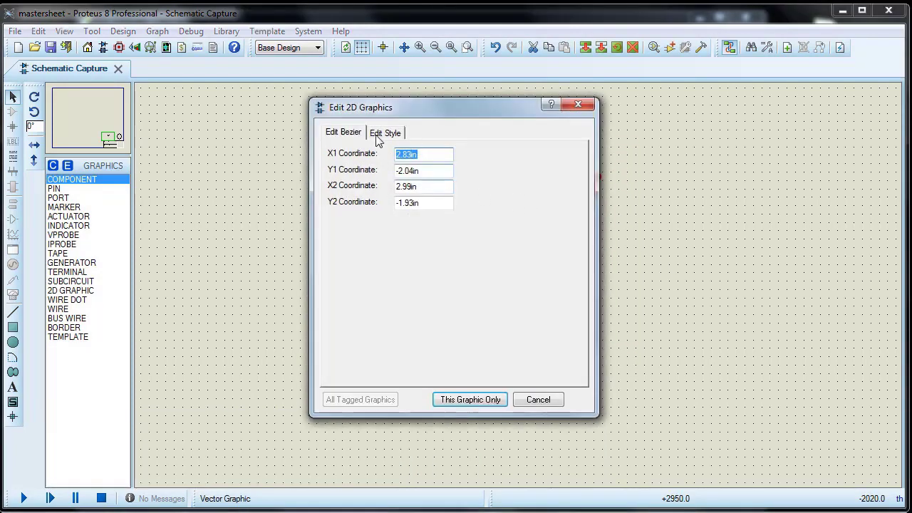
click(379, 136)
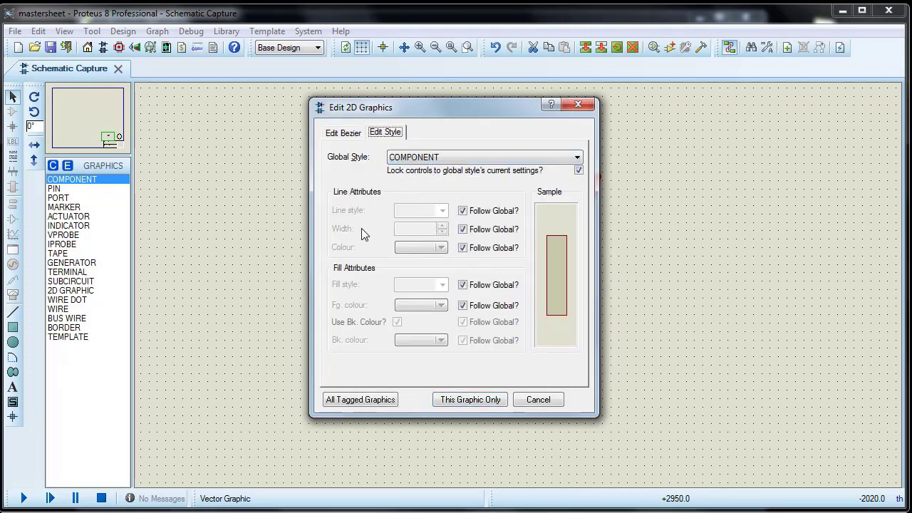
click(463, 230)
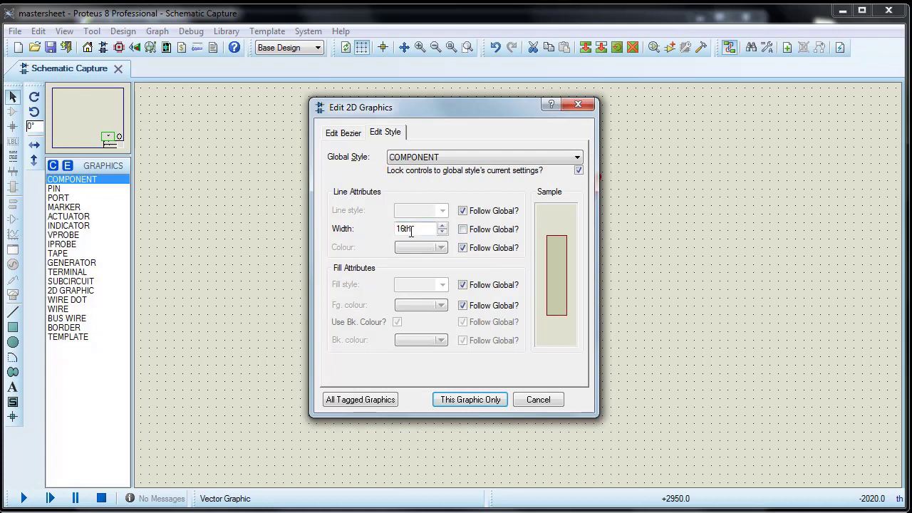
drag(405, 229, 397, 229)
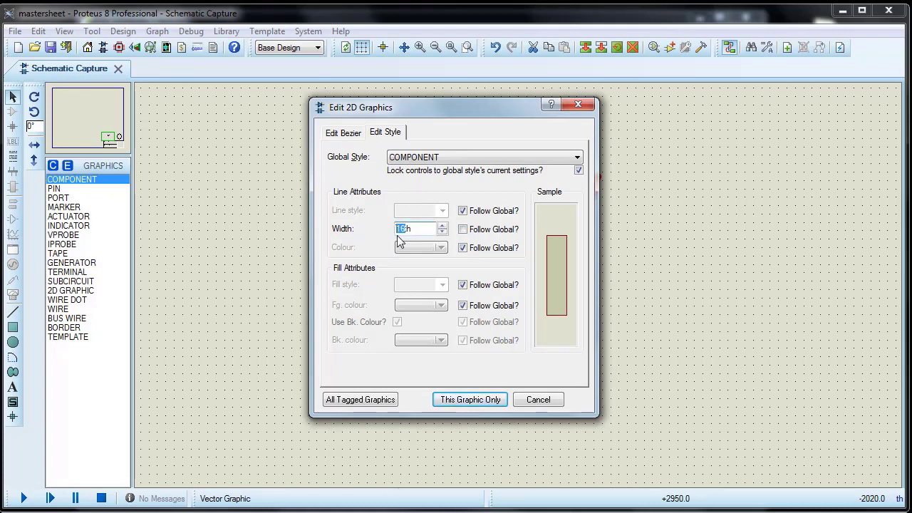
text(0.05in)
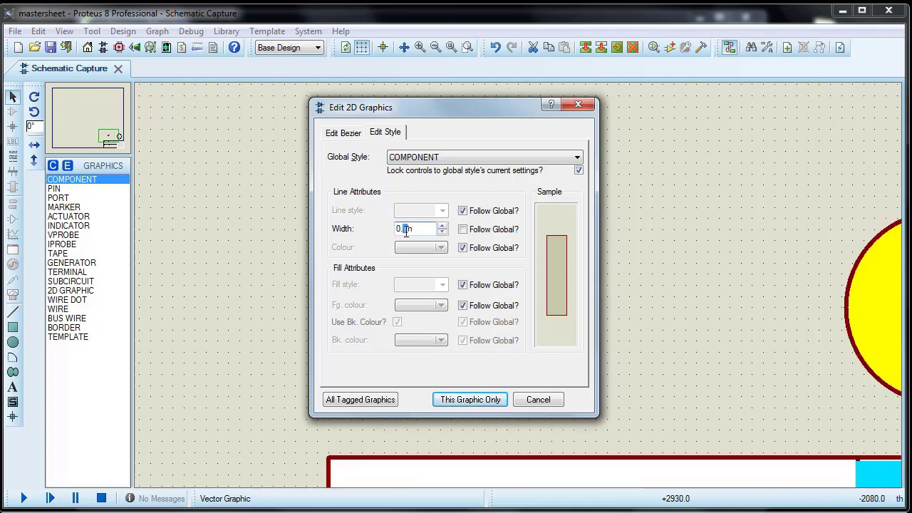
click(481, 401)
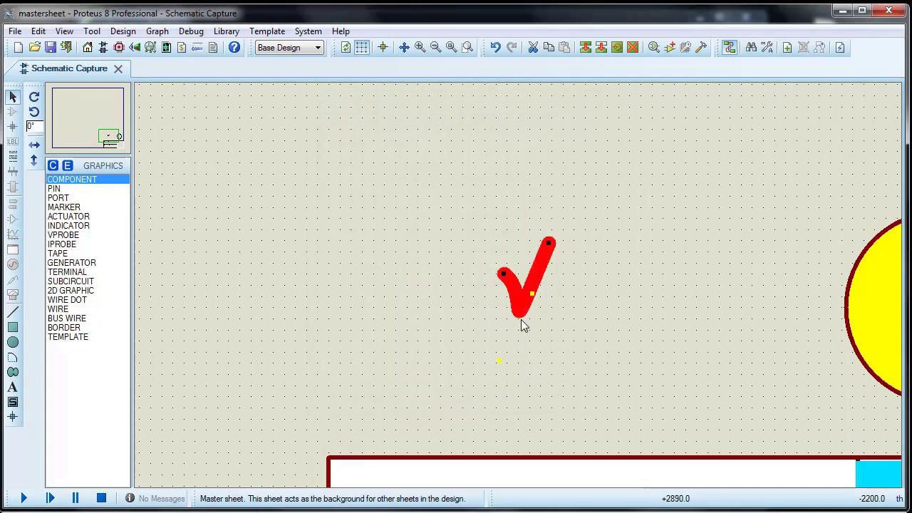
scroll(524, 325, down, 2)
drag(525, 299, 803, 308)
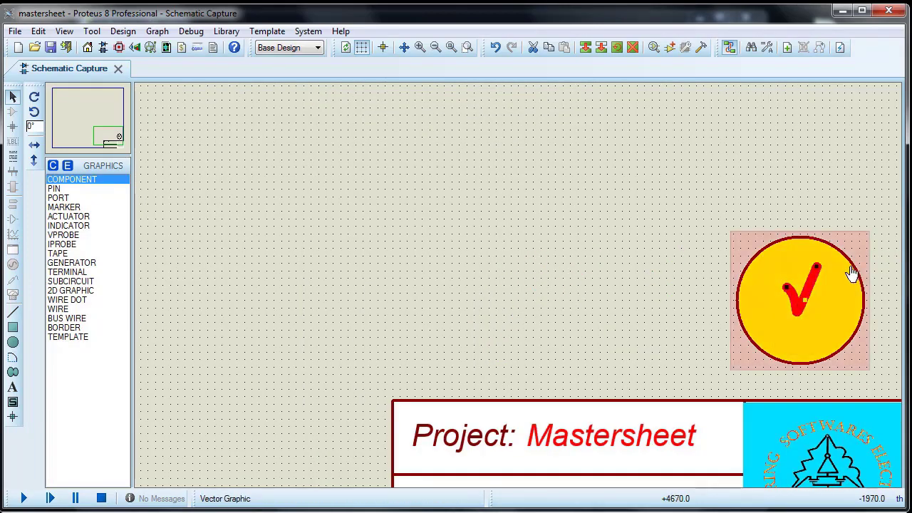
- Shrink the yellow circle and move it down to rest on the title block's upper edge above the logo
mouse_move(863, 300)
mouse_down()
mouse_move(831, 302)
mouse_move(850, 300)
mouse_up()
drag(813, 257, 851, 320)
scroll(850, 320, down, 2)
scroll(665, 301, up, 2)
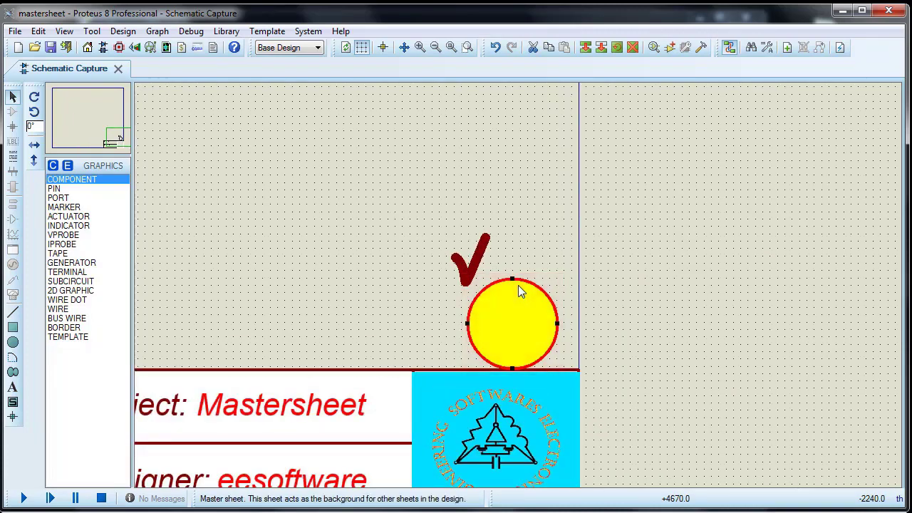
- Move the check mark to the middle of the yellow circle and deselect it
click(481, 256)
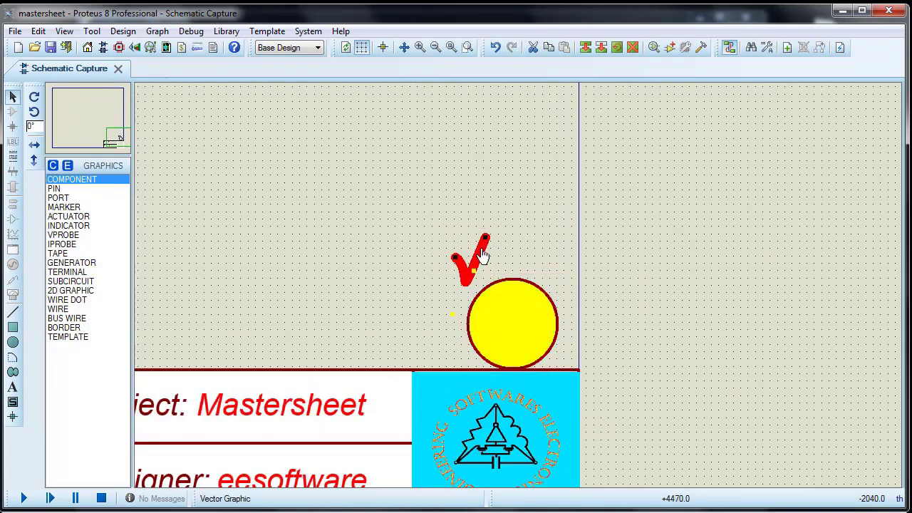
drag(482, 255, 525, 319)
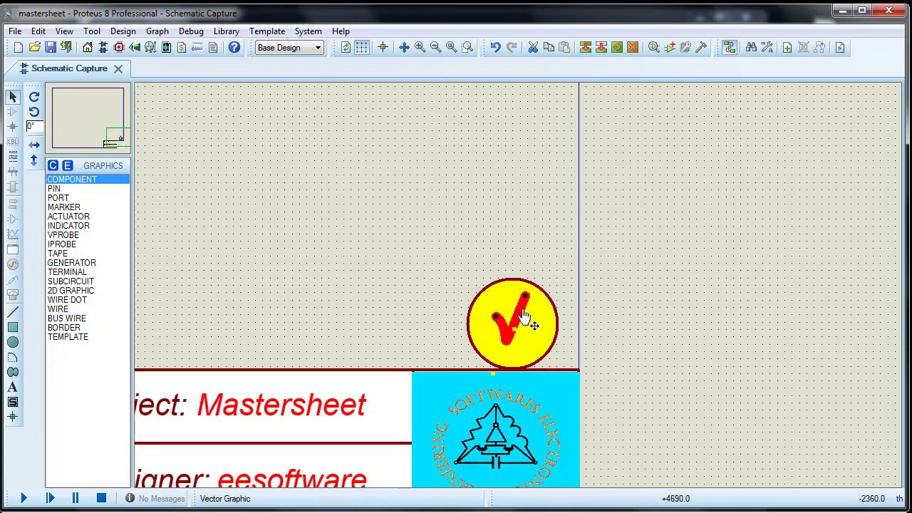
click(660, 399)
scroll(661, 398, down, 2)
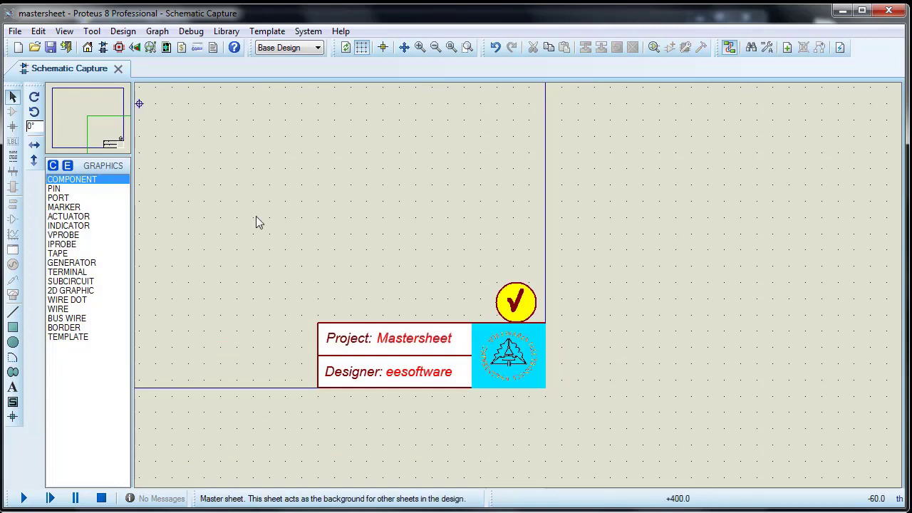
- Save the project and switch from the master sheet to Root sheet 1
click(52, 48)
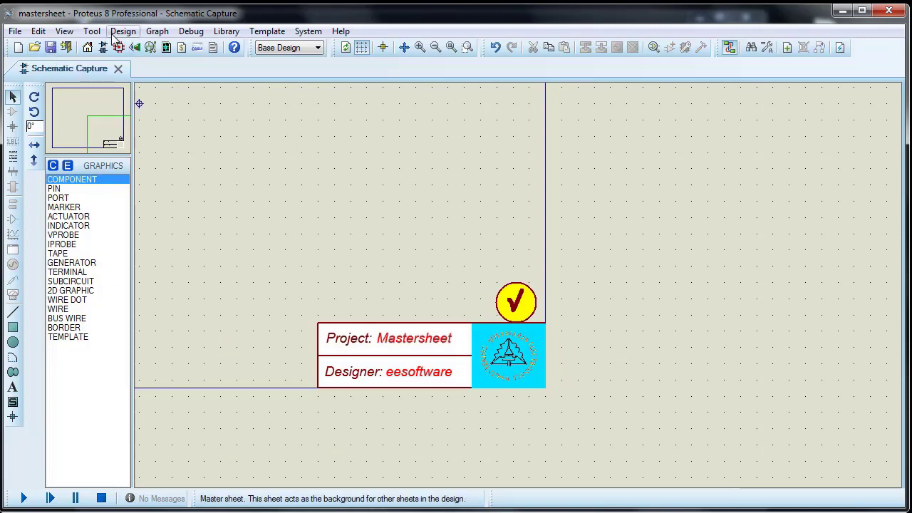
scroll(406, 233, down, 1)
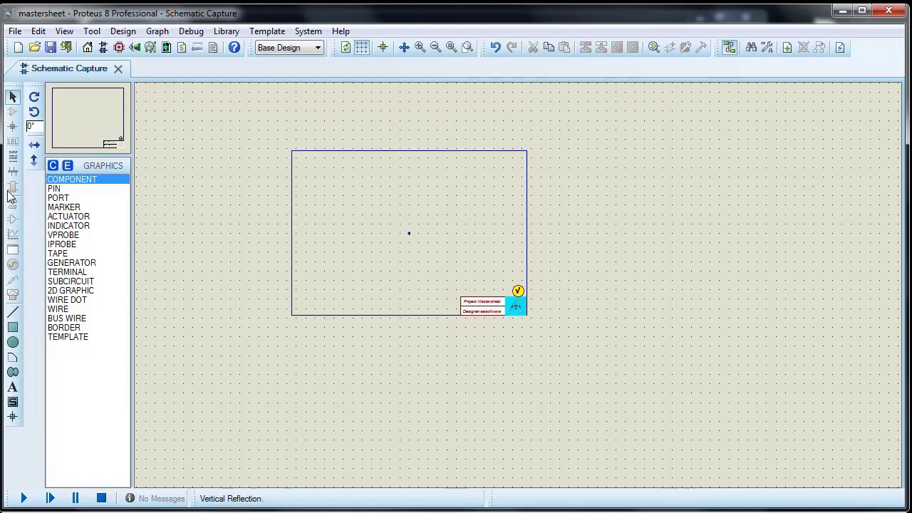
click(124, 34)
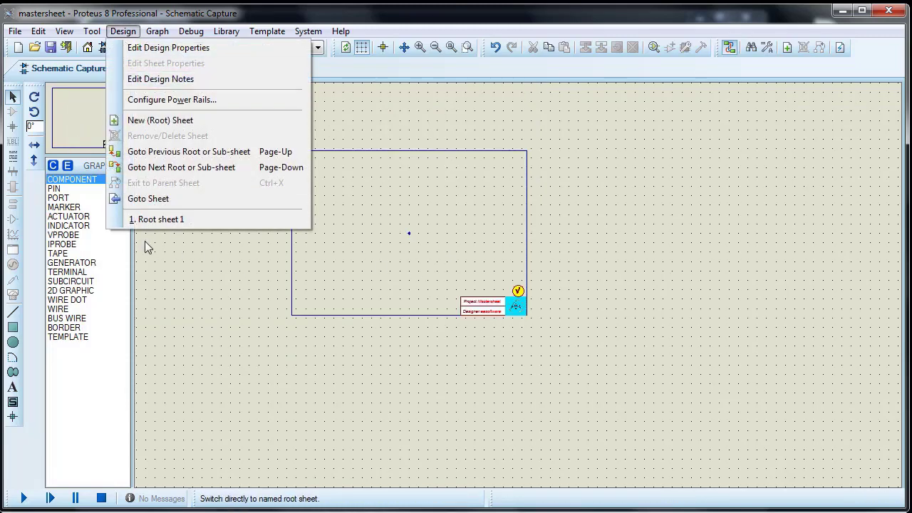
click(150, 219)
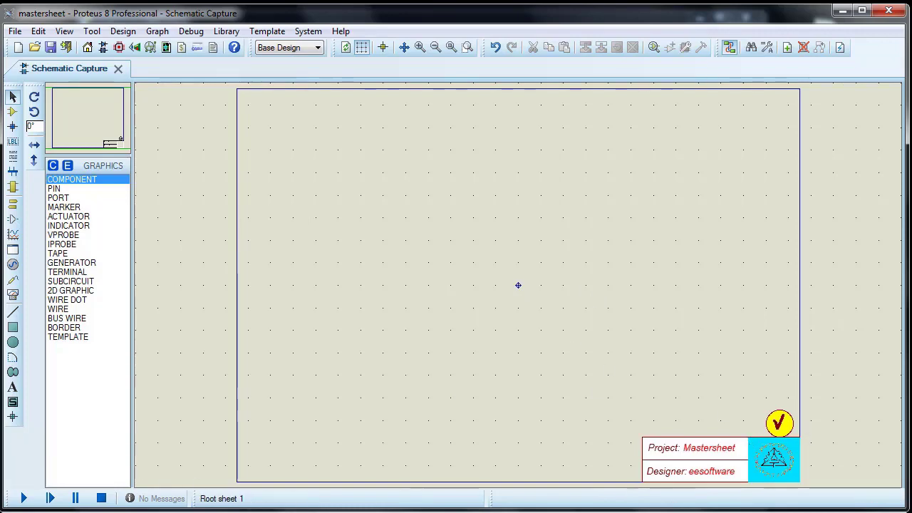
- Pick the MINRES120R and MINRES15K resistors from the 0.6W Metal Film sub-category of Resistors into the device list
click(12, 113)
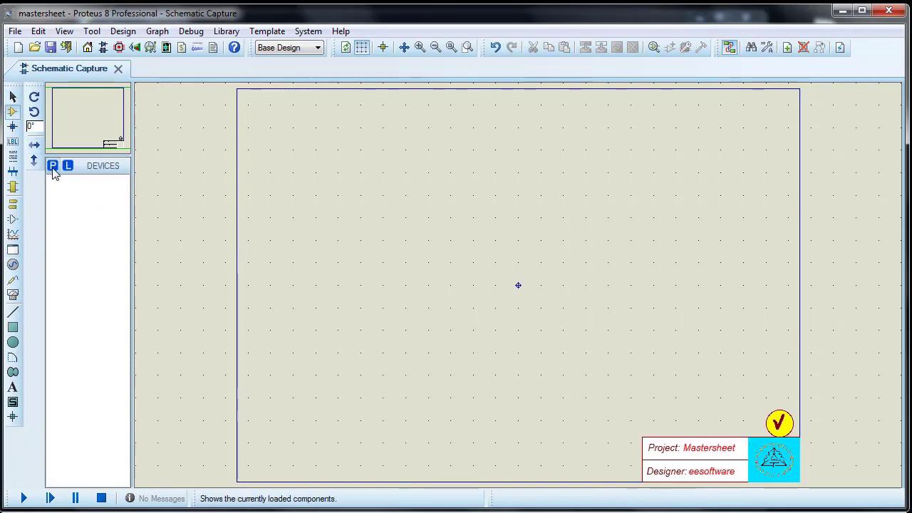
click(52, 165)
click(162, 266)
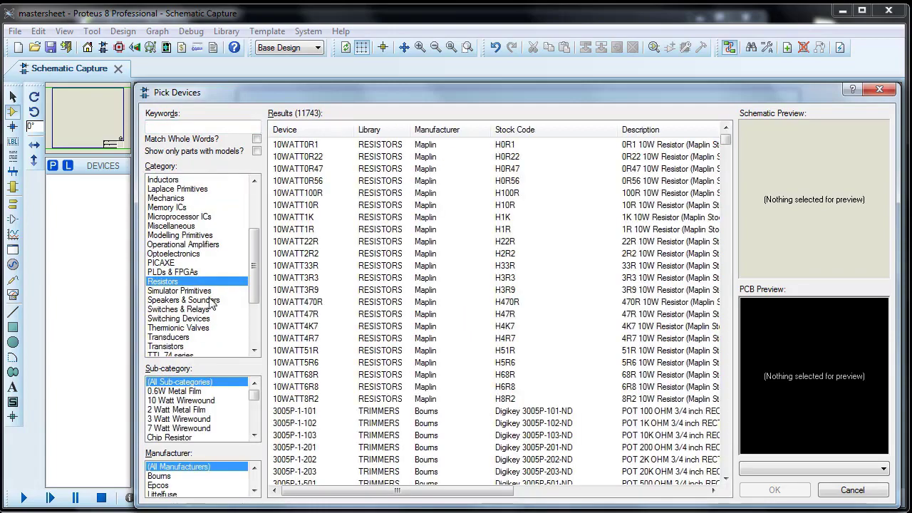
click(168, 392)
click(417, 257)
double_click(562, 265)
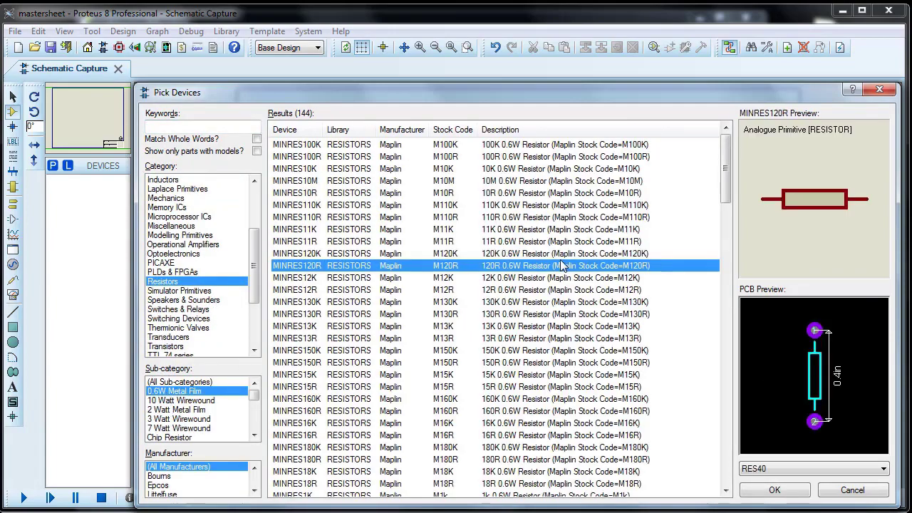
click(559, 374)
click(774, 490)
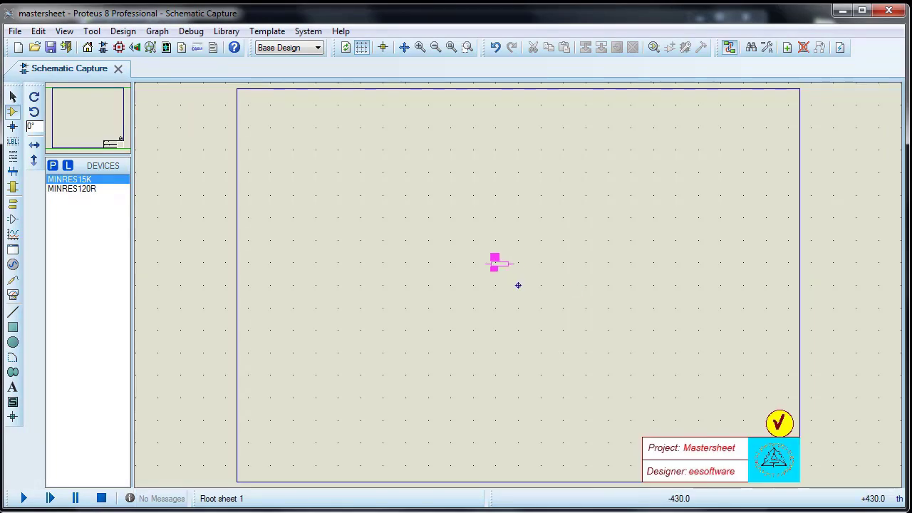
- Place four MINRES15K resistors: two near the sheet's centre, one above the title block and one over it
click(486, 250)
click(612, 285)
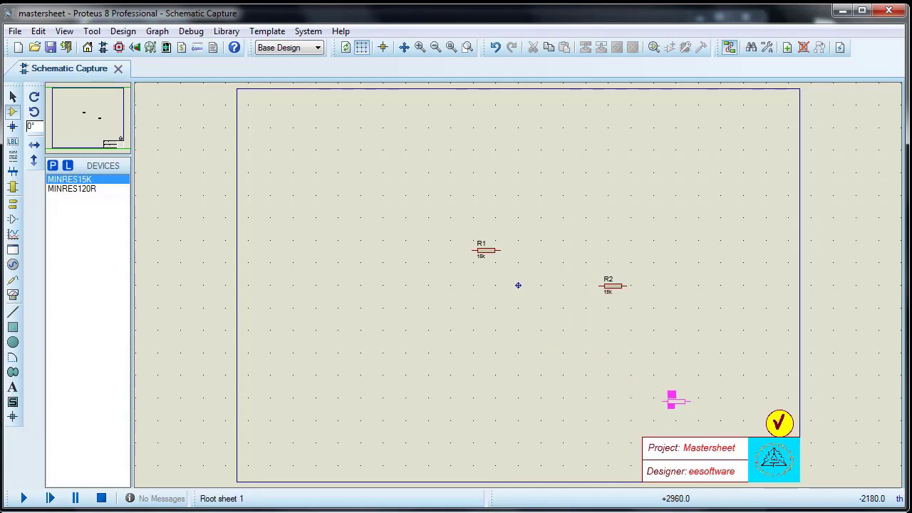
click(689, 409)
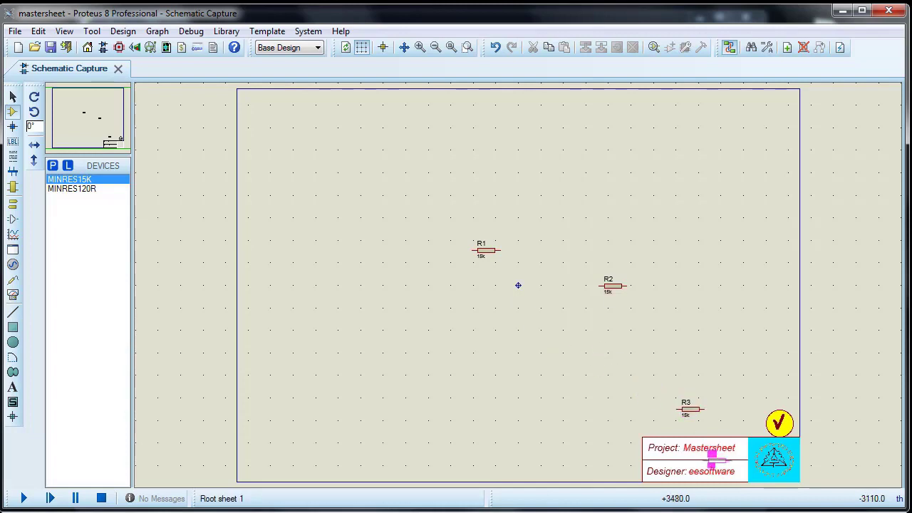
click(715, 459)
- Move resistor R4 off the title block to the free area between R3 and the check mark badge
scroll(715, 460, up, 1)
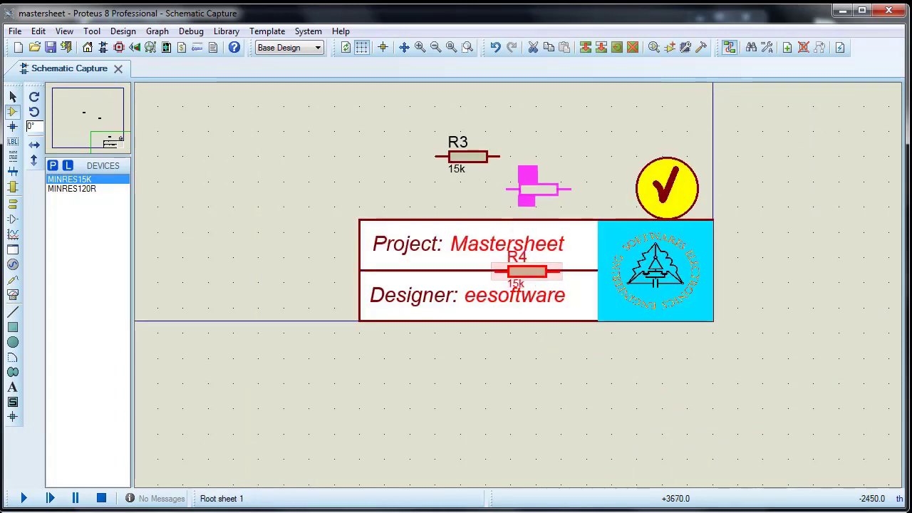
mouse_move(543, 190)
mouse_down()
mouse_move(567, 222)
mouse_move(535, 184)
mouse_up()
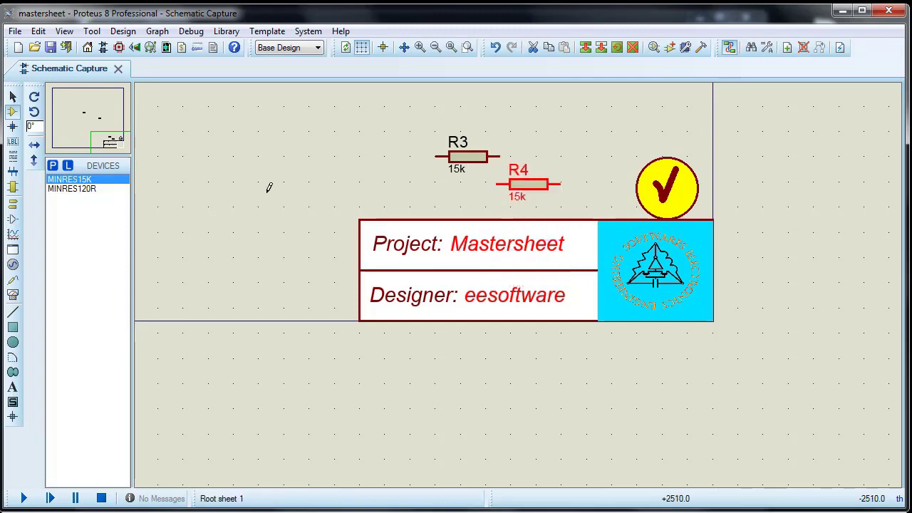
scroll(494, 185, down, 1)
scroll(523, 277, up, 1)
scroll(521, 280, down, 1)
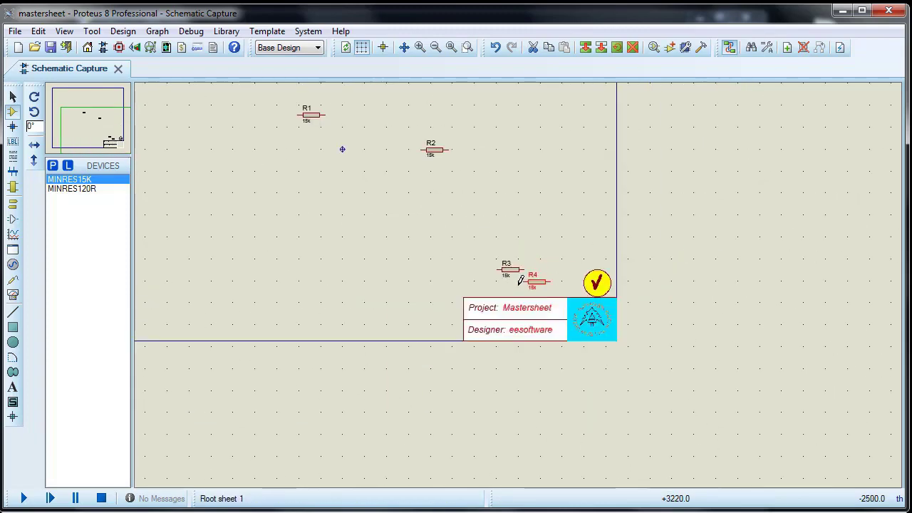
scroll(521, 280, down, 1)
scroll(521, 280, up, 1)
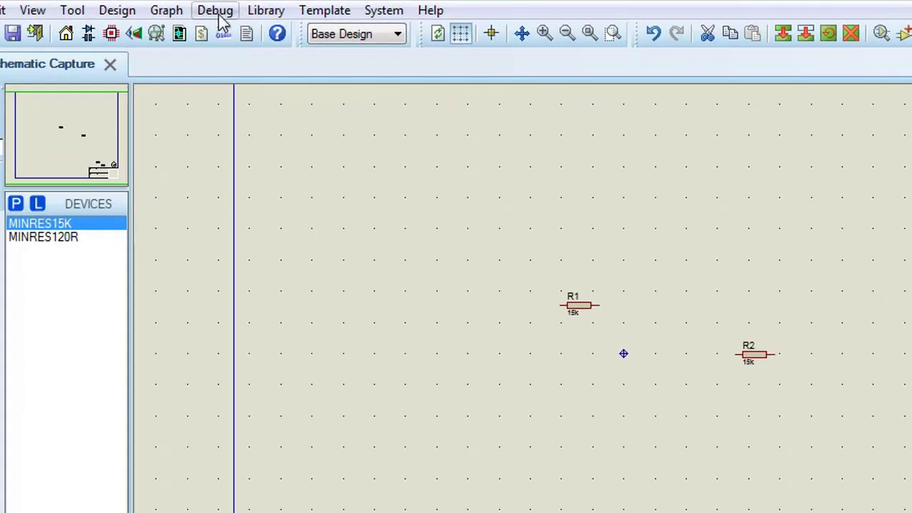
- Turn off master sheet rendering in the design defaults
click(310, 13)
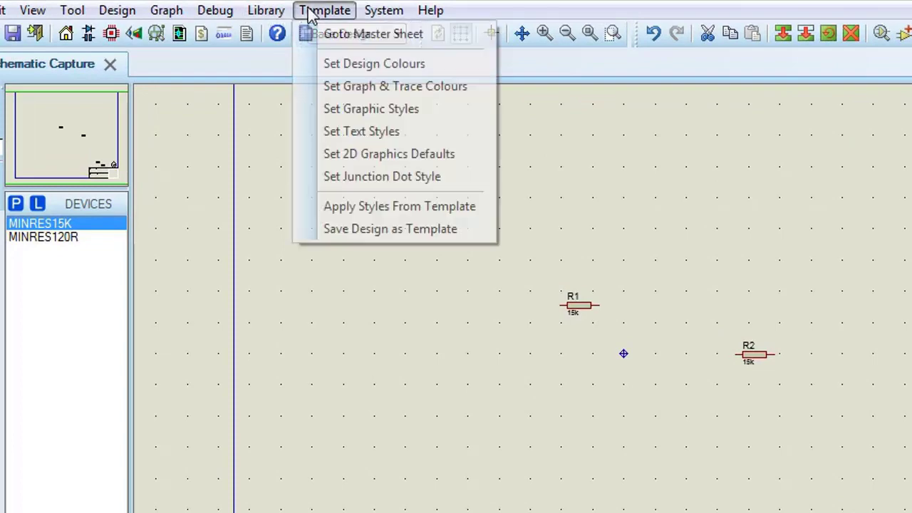
click(359, 64)
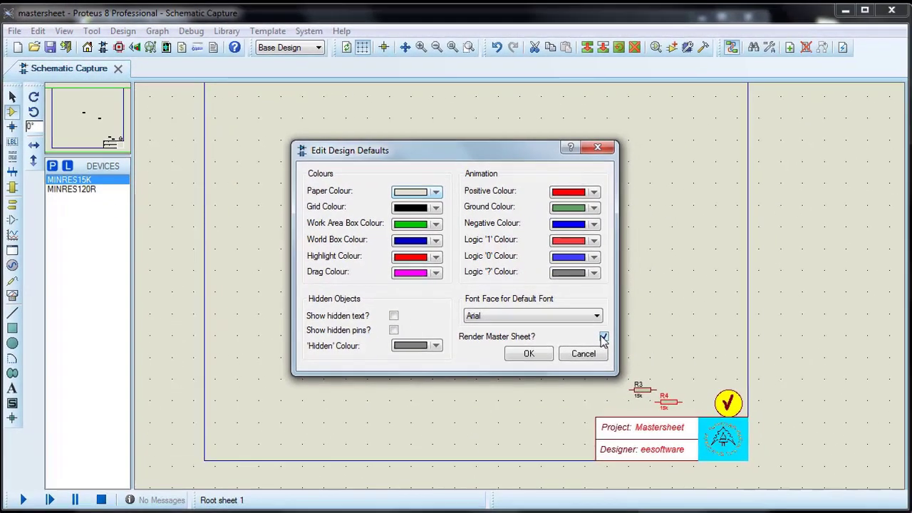
click(533, 354)
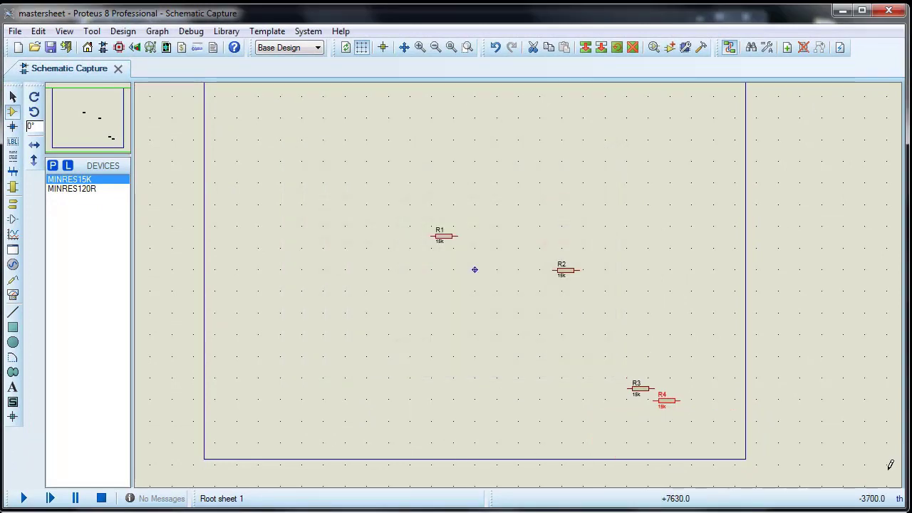
- Turn master sheet rendering back on in the design defaults and save the project
click(267, 31)
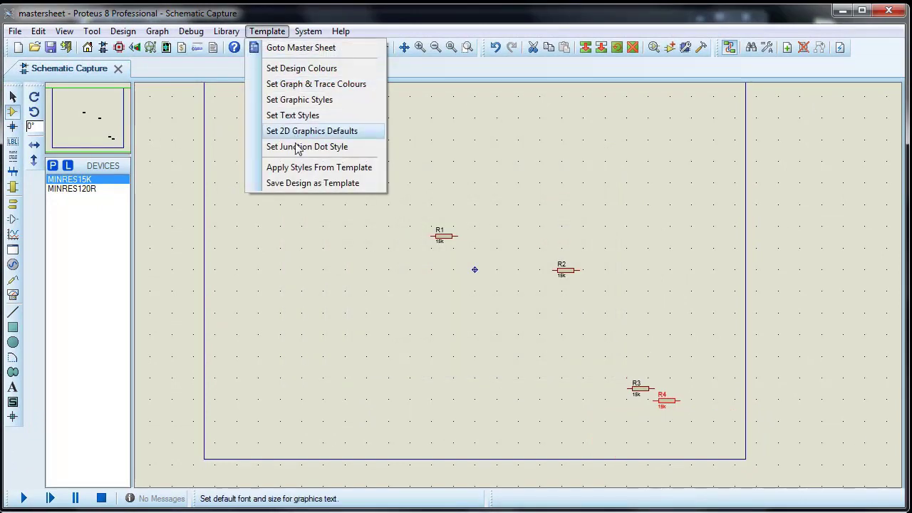
click(321, 67)
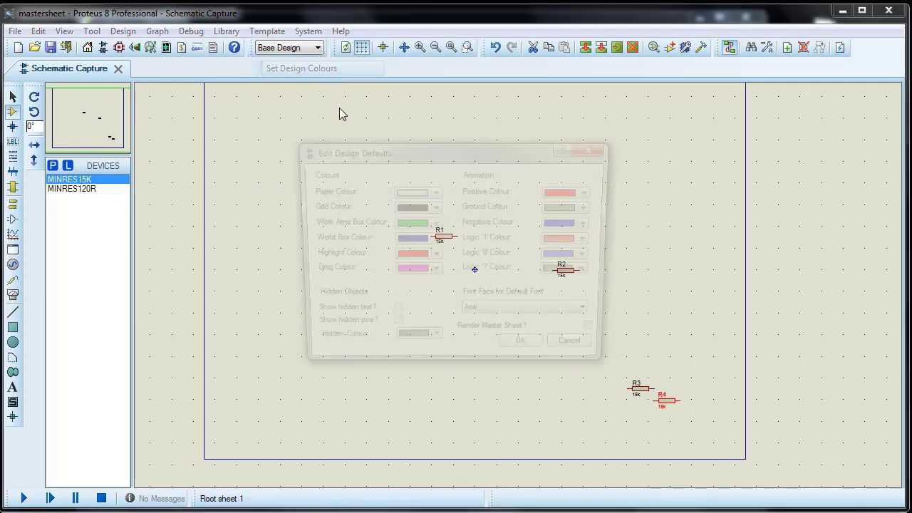
click(602, 336)
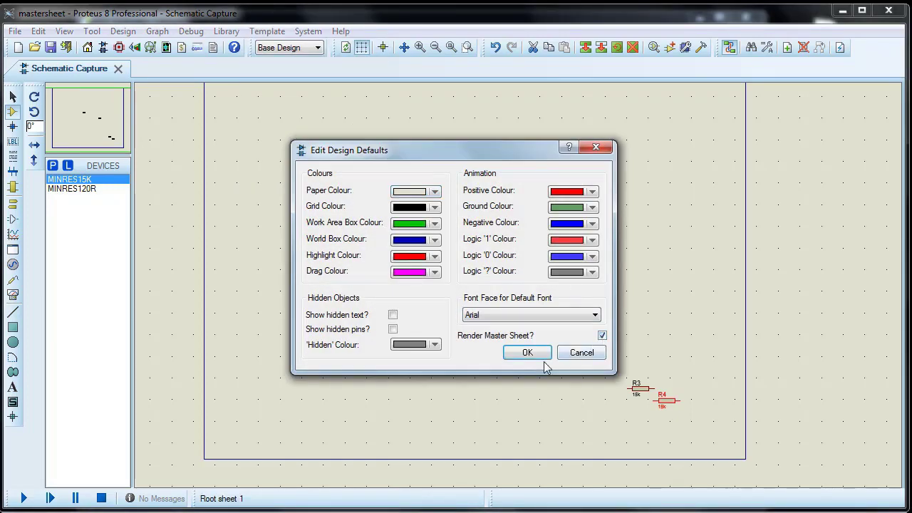
click(527, 353)
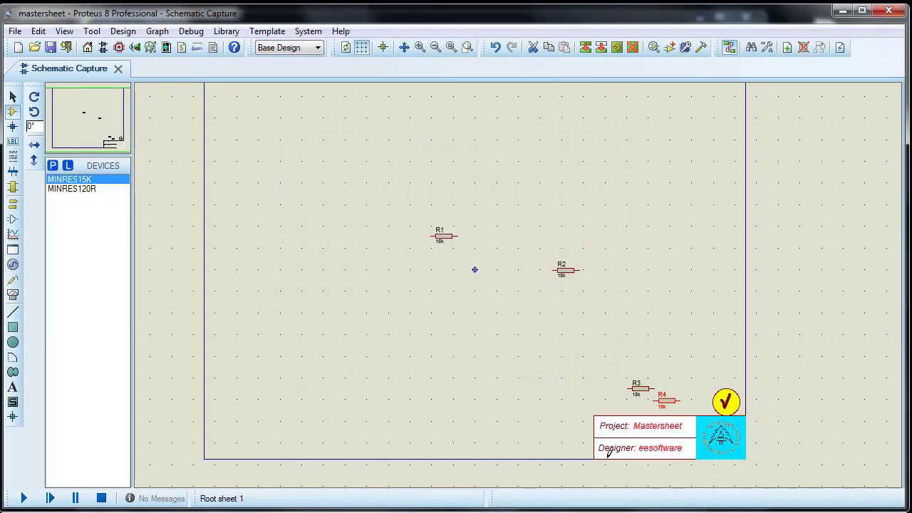
click(50, 50)
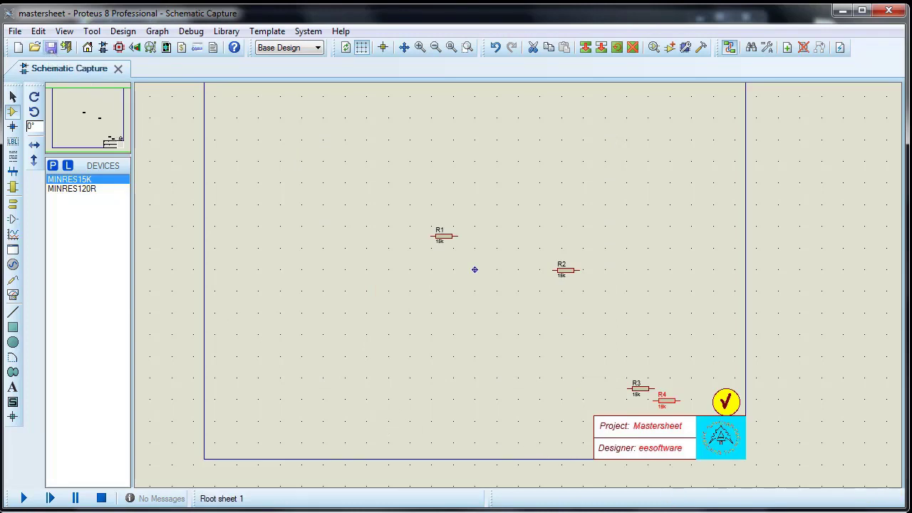